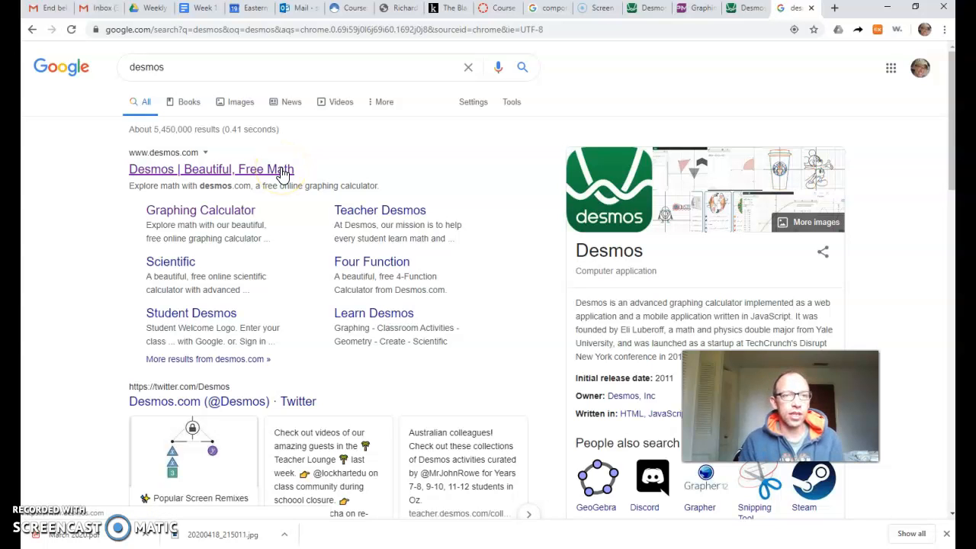
# Open the Desmos website from the search results and start a new graph in its graphing calculator.
pyautogui.click(282, 169)
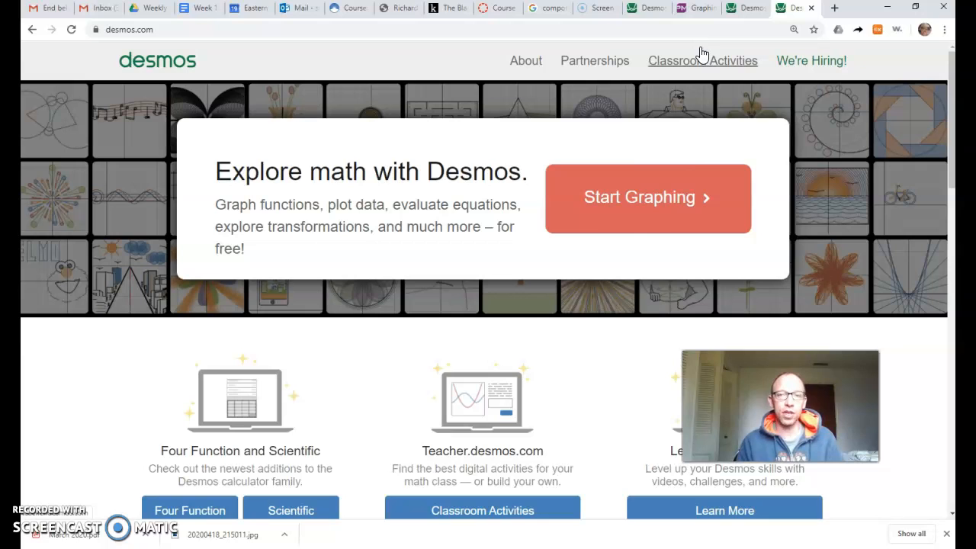
pyautogui.click(653, 213)
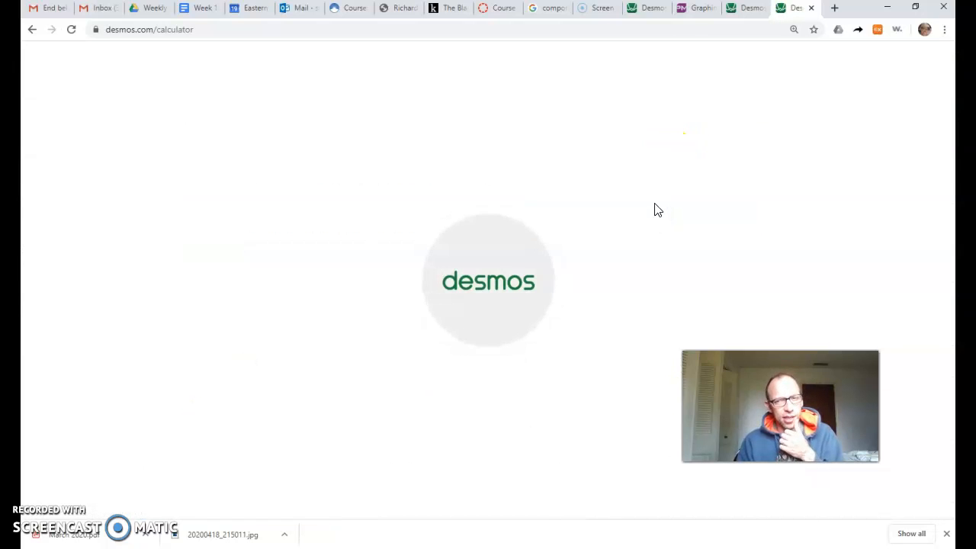
pyautogui.click(639, 206)
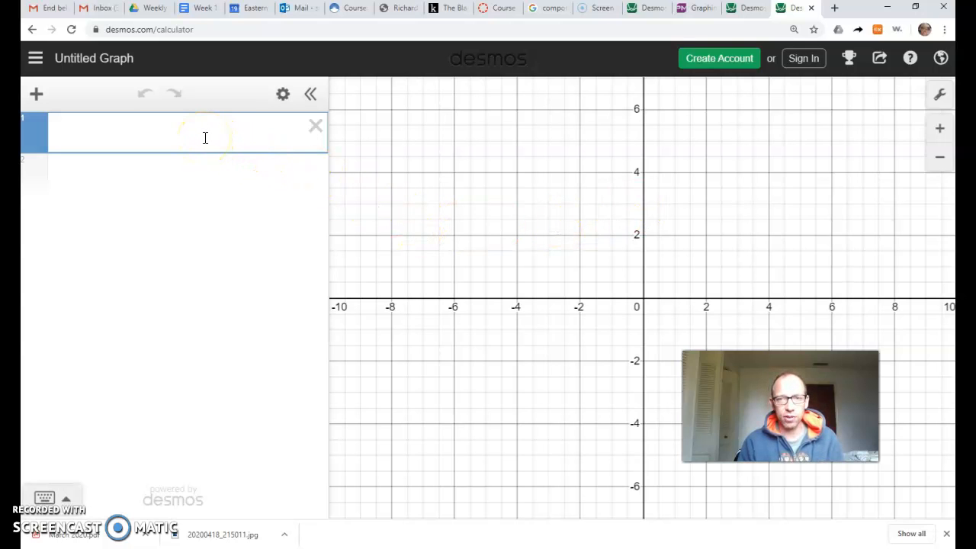
pyautogui.click(173, 137)
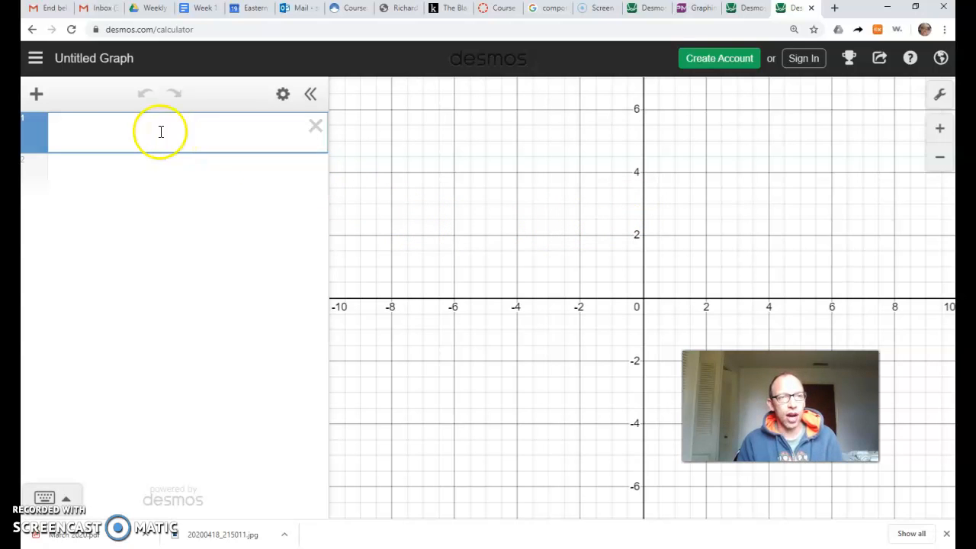
# Consult the moon-distance formula in the email and begin the first calculator expression with D(t) = 21500.
pyautogui.click(40, 10)
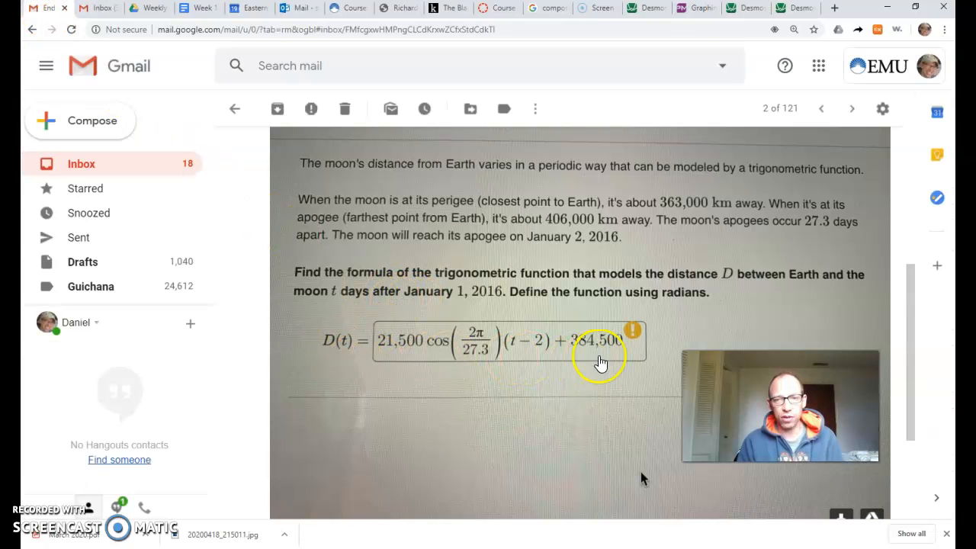
pyautogui.click(800, 10)
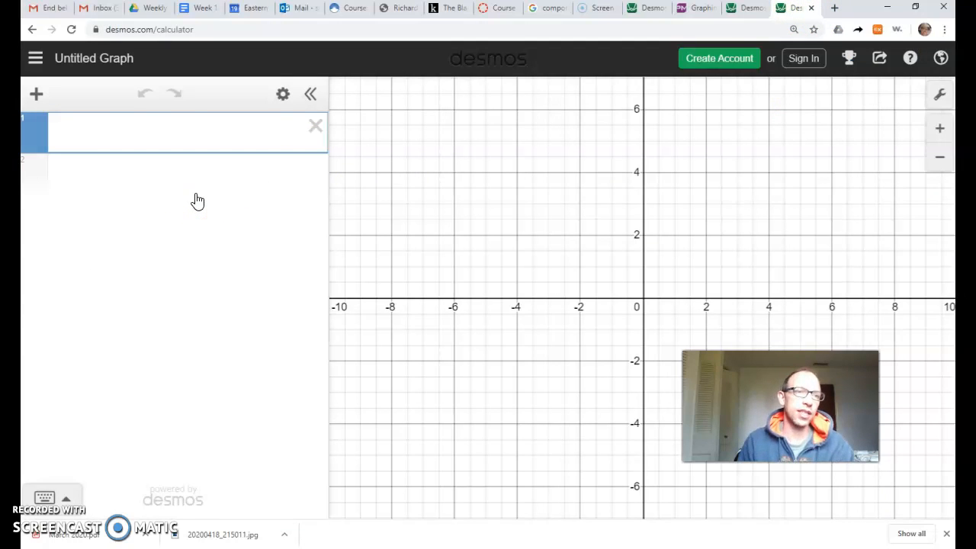
pyautogui.click(76, 142)
pyautogui.write('D(t)')
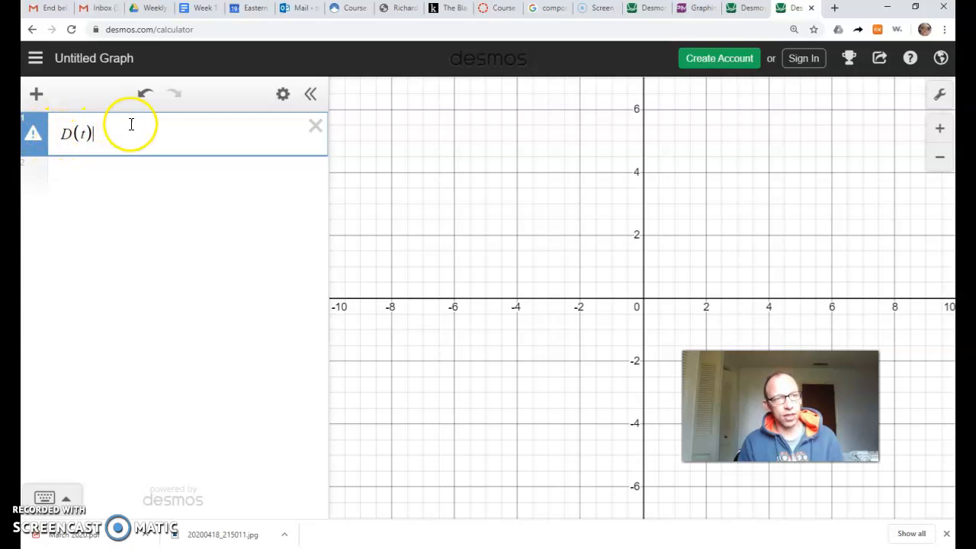
pyautogui.write('=21500')
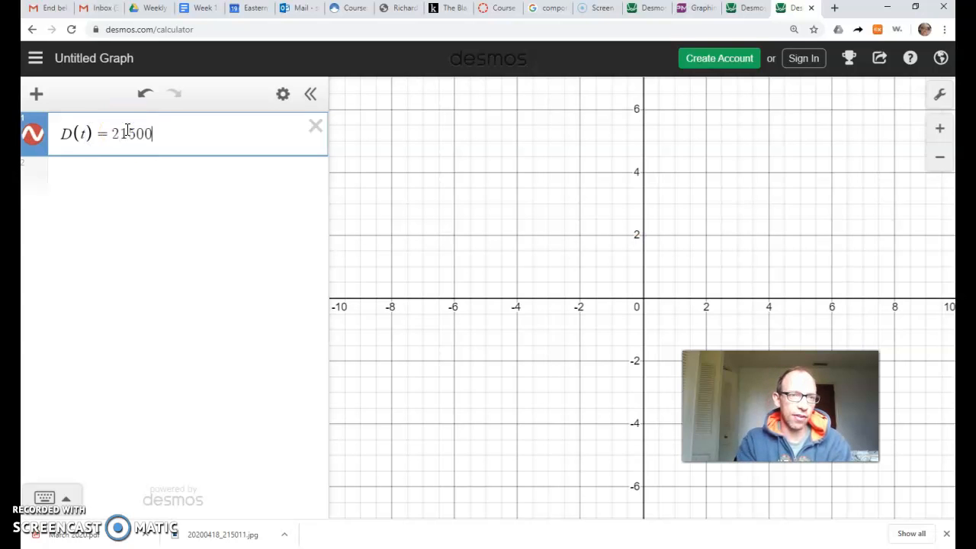
pyautogui.click(128, 141)
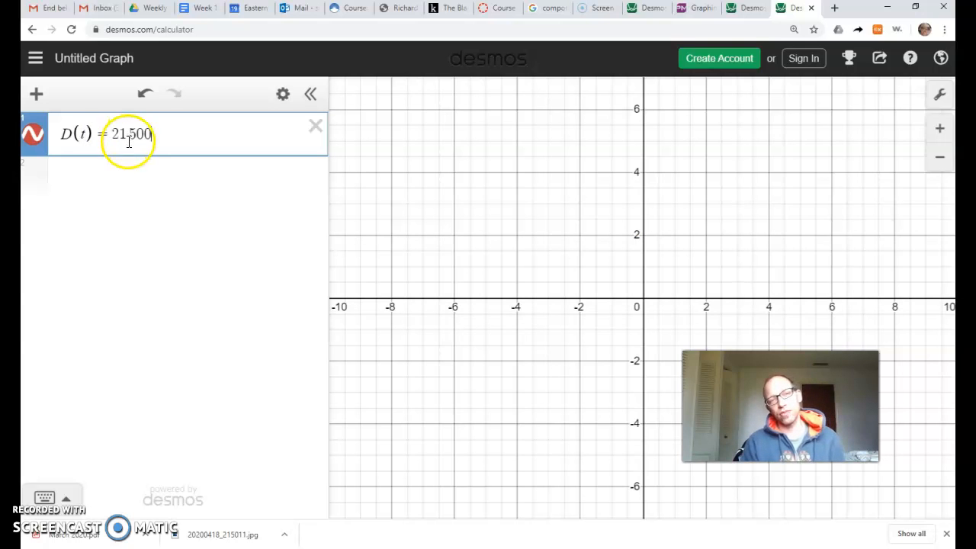
pyautogui.press('BackSpace')
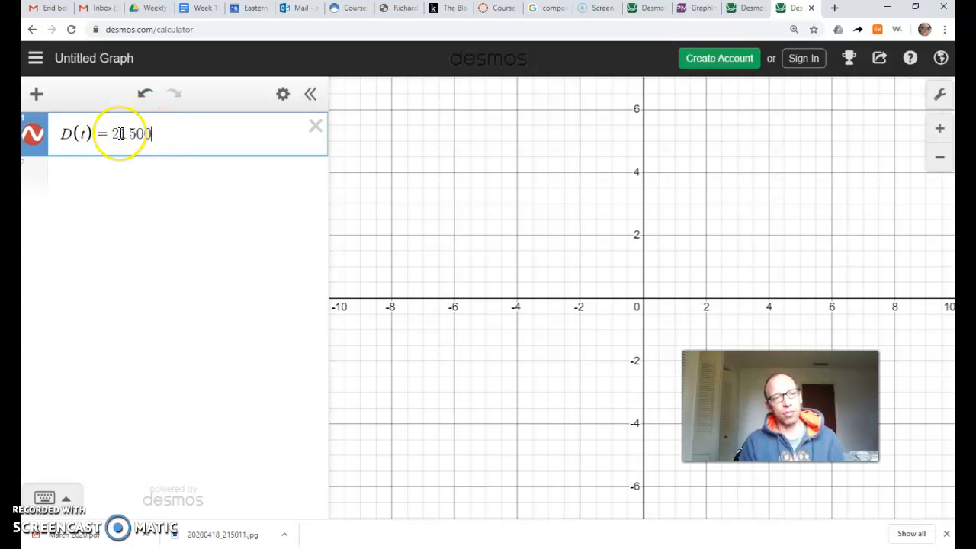
# Check the formula in the email again and append cos(2π/27.3) to the D(t) expression.
pyautogui.click(47, 9)
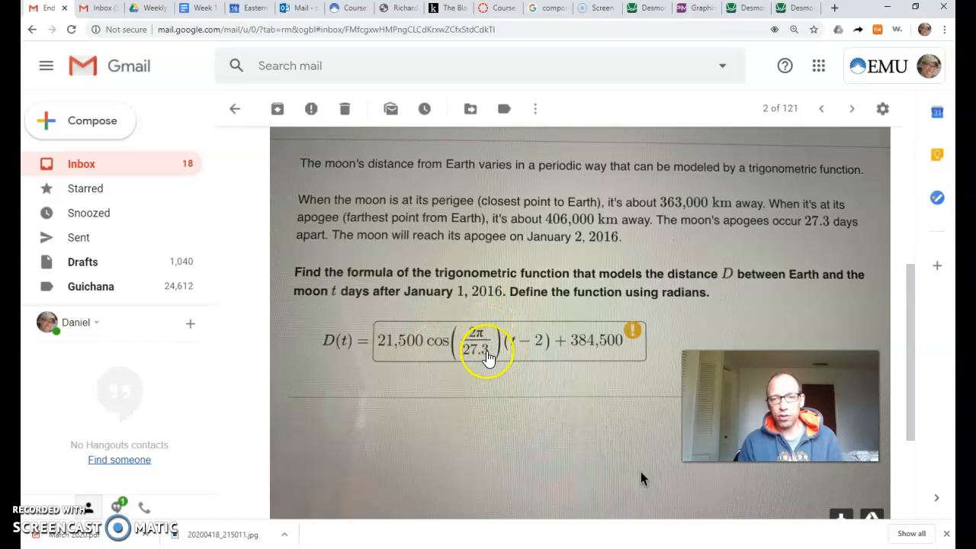
pyautogui.click(797, 9)
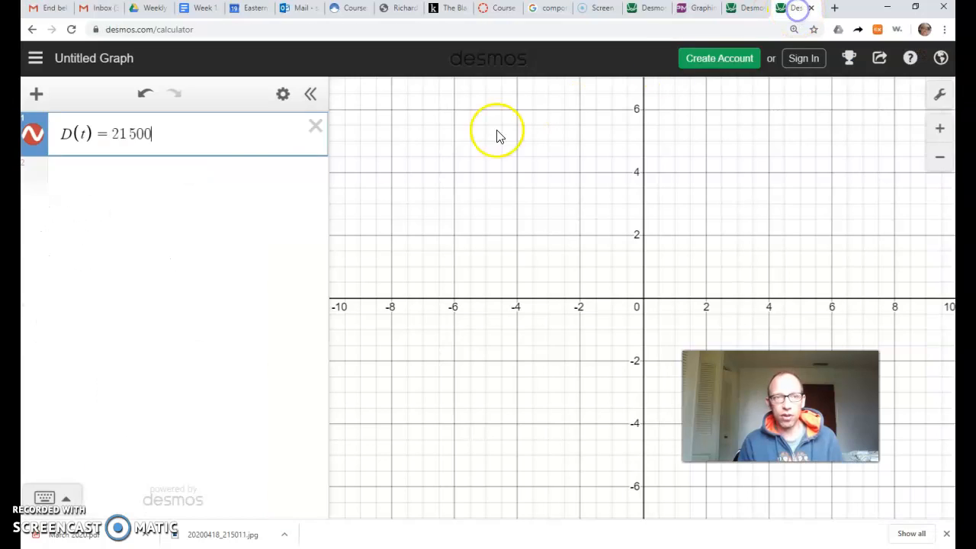
pyautogui.click(214, 177)
pyautogui.write('cos(')
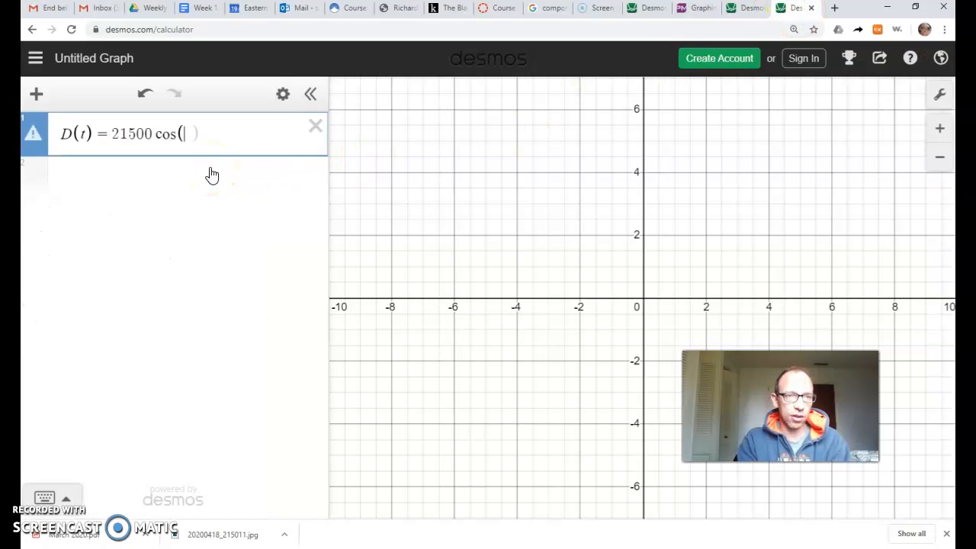
pyautogui.write('2pi')
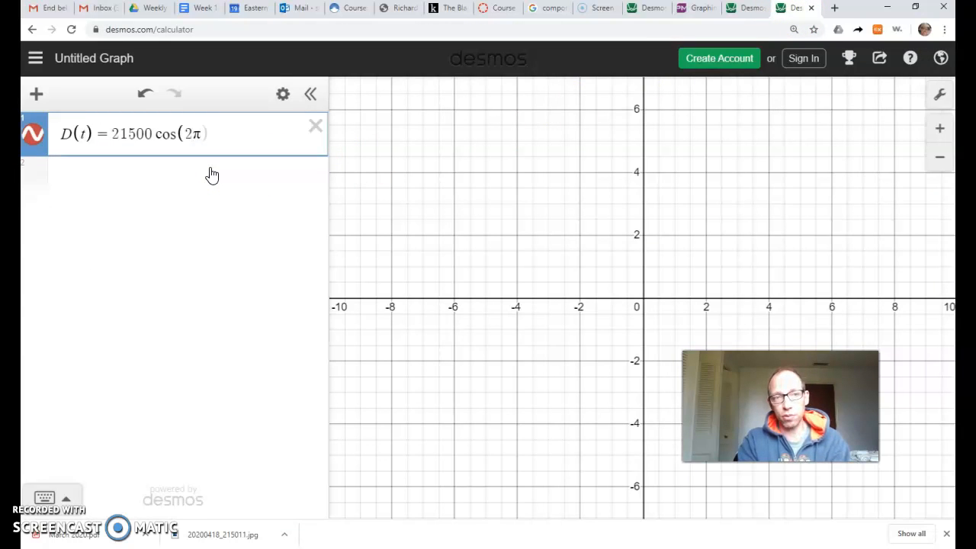
pyautogui.write('/')
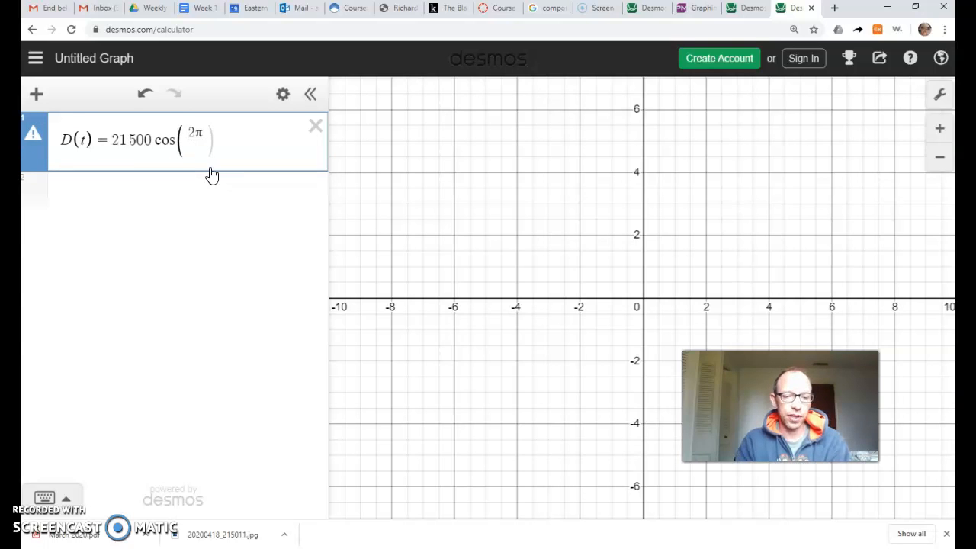
pyautogui.write('27.3)')
pyautogui.press('BackSpace')
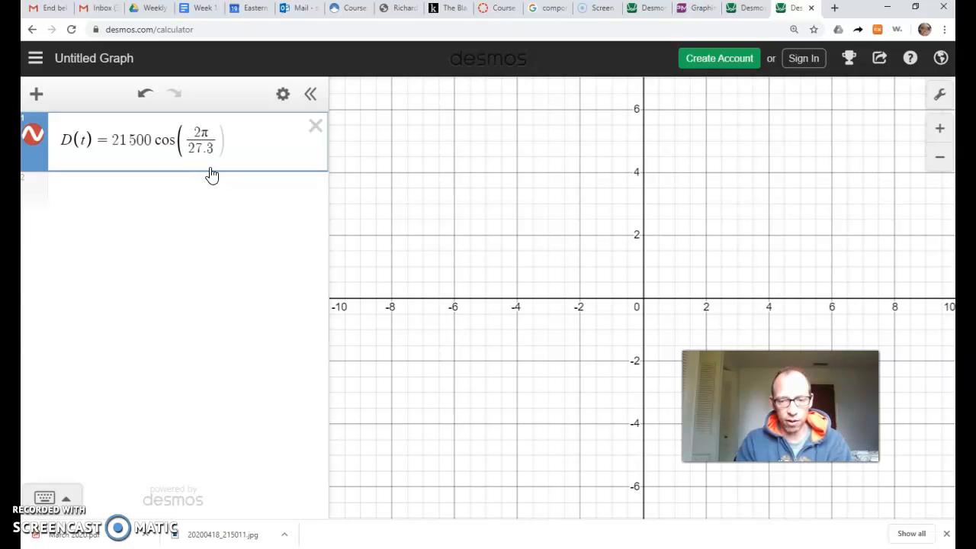
pyautogui.press('Right')
pyautogui.press('Right')
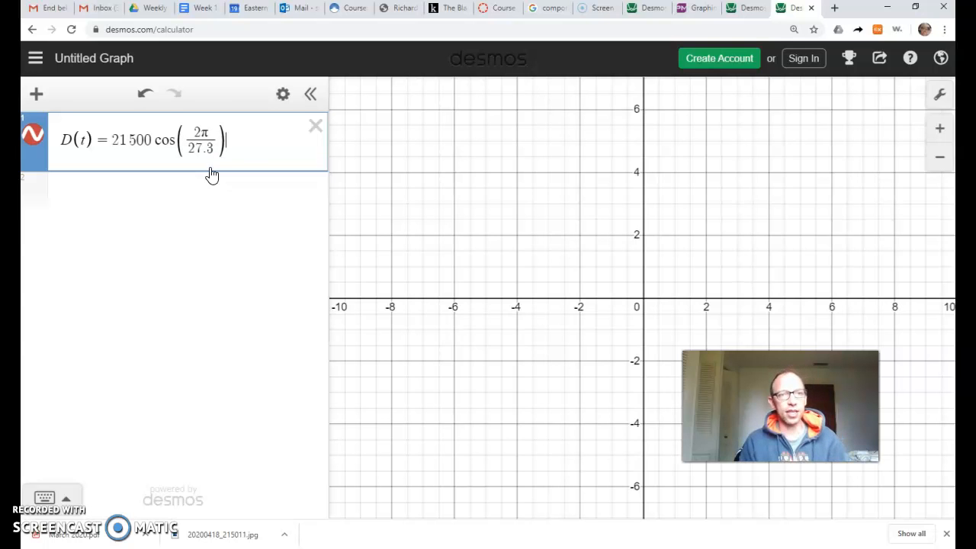
# Complete the D(t) expression from the emailed formula by appending (t − 2) + 384500 after the cosine.
pyautogui.click(43, 7)
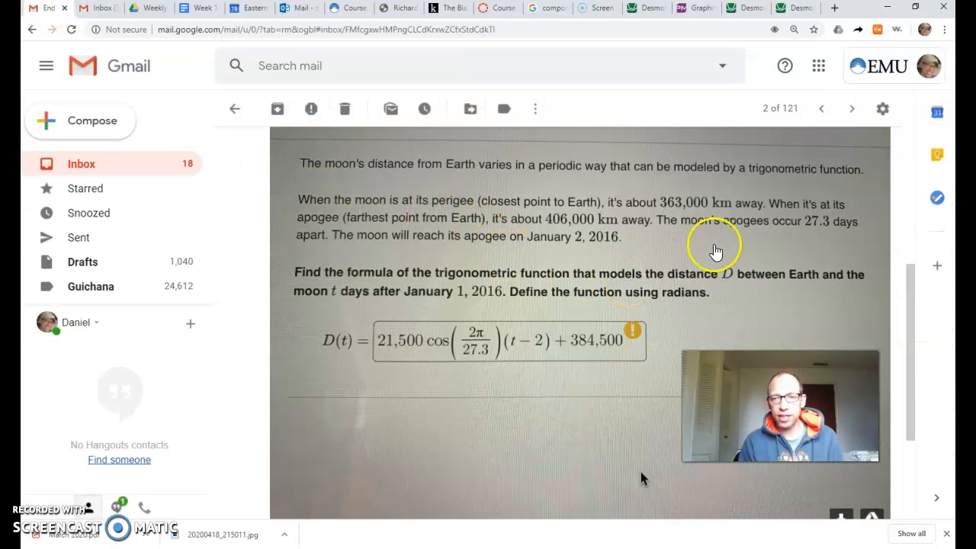
pyautogui.click(797, 8)
pyautogui.write('(t-2')
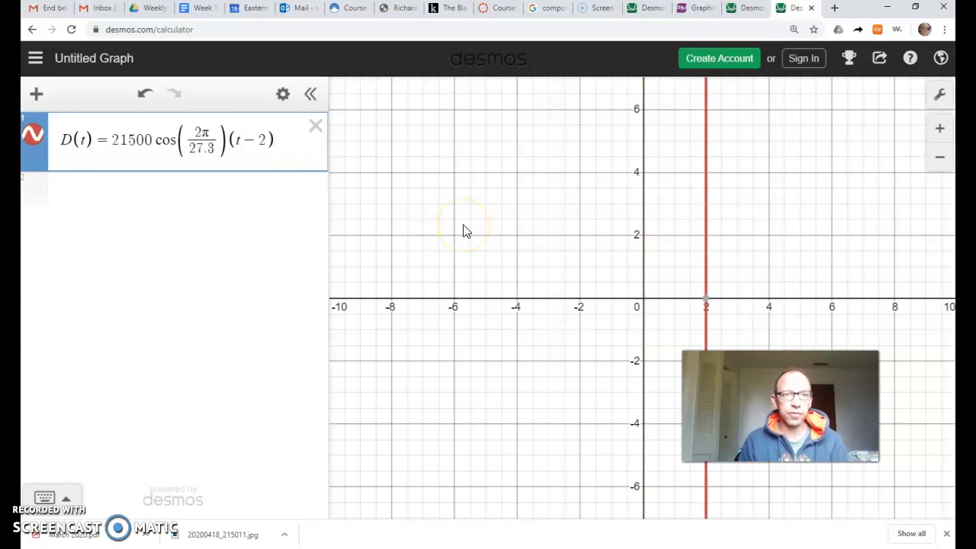
pyautogui.click(47, 8)
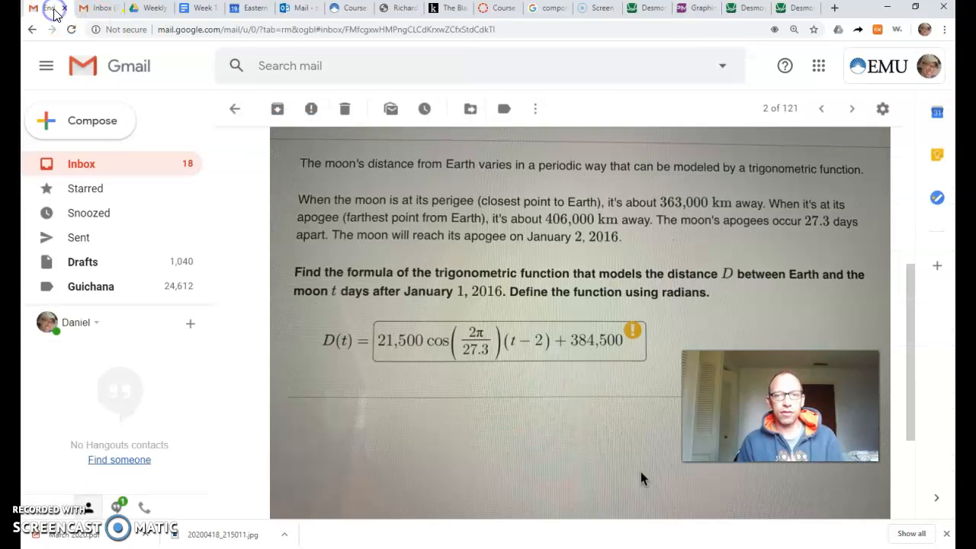
pyautogui.click(797, 8)
pyautogui.click(142, 193)
pyautogui.write('+384500')
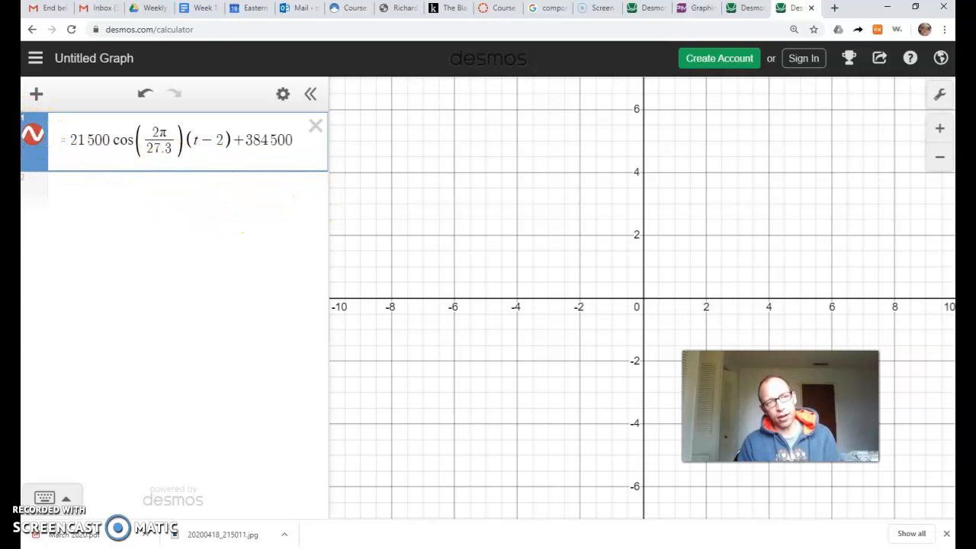
# Examine the shape of the plotted D(t) function across a range wide enough for values in the hundreds of thousands.
pyautogui.click(32, 136)
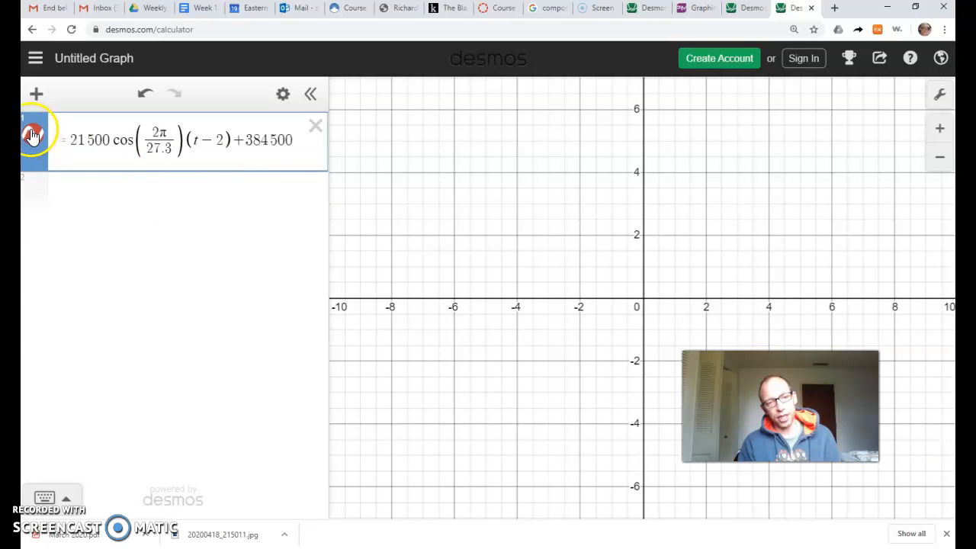
pyautogui.click(378, 186)
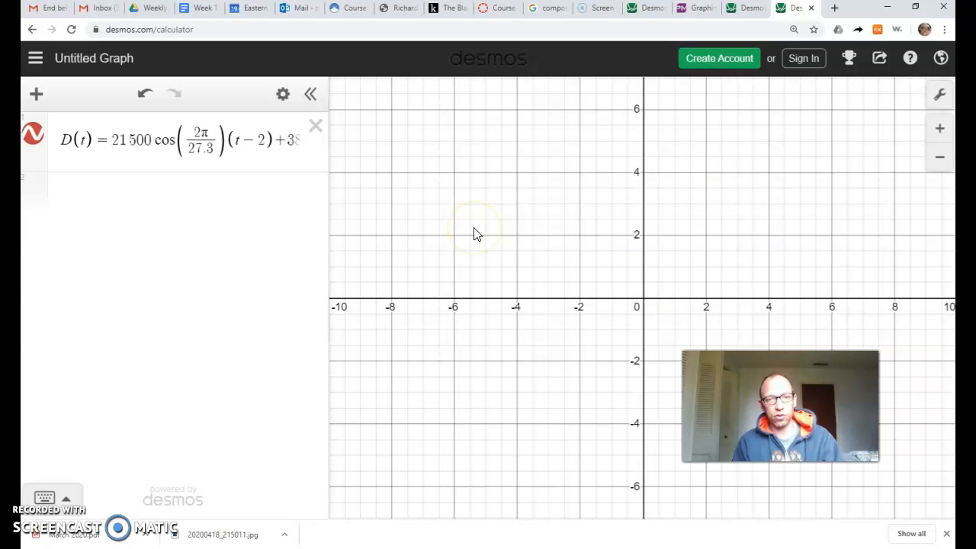
pyautogui.scroll(-5, 474, 234)
pyautogui.scroll(-8, 474, 234)
pyautogui.scroll(-10, 473, 234)
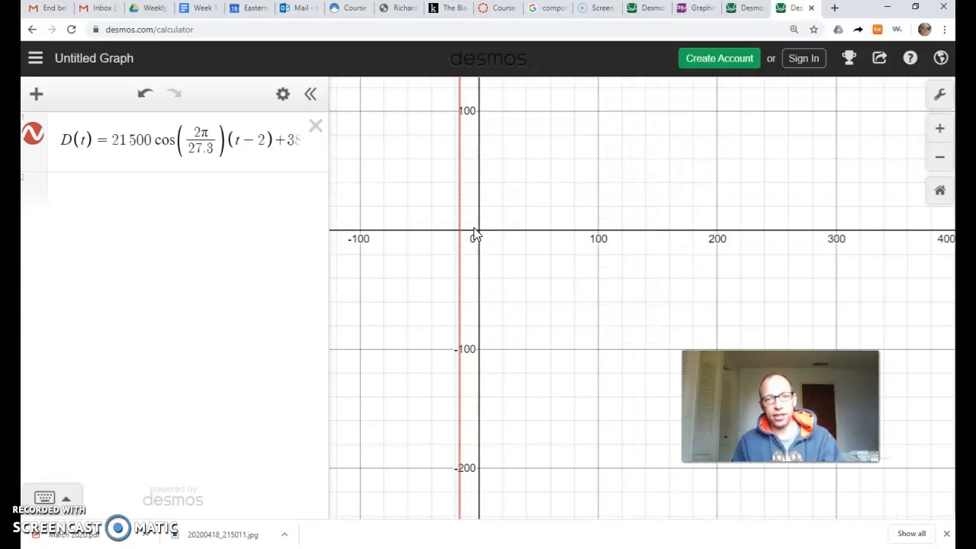
pyautogui.scroll(-6, 474, 235)
pyautogui.scroll(-6, 474, 234)
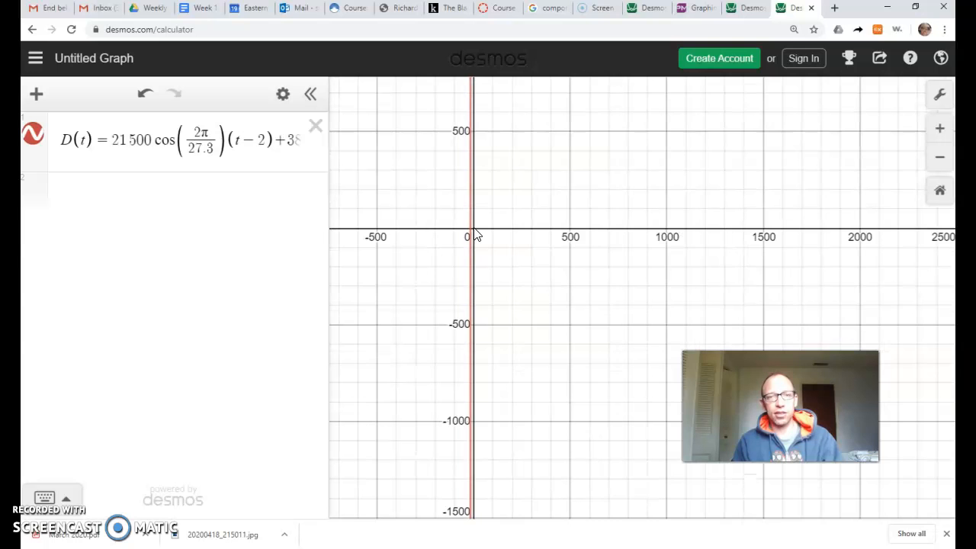
pyautogui.scroll(-3, 475, 234)
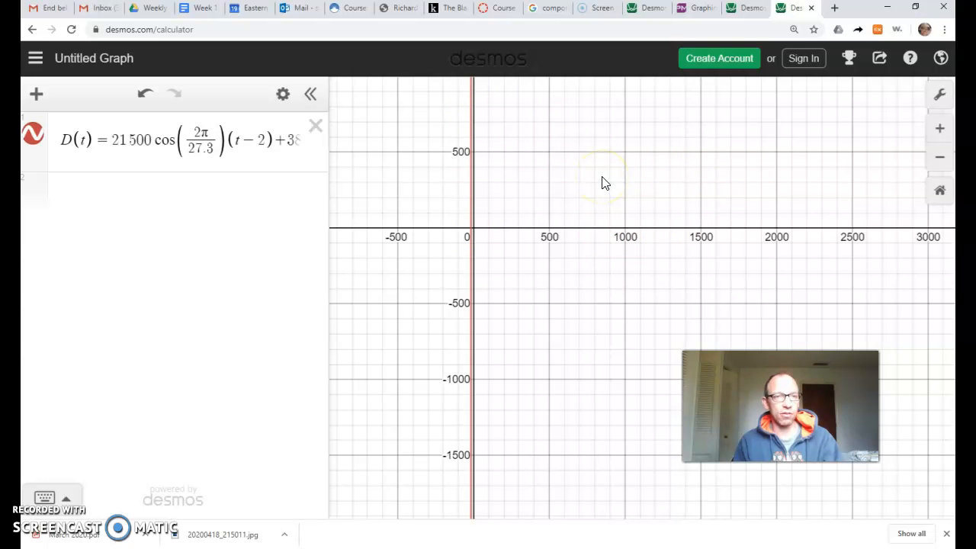
pyautogui.scroll(-10, 603, 183)
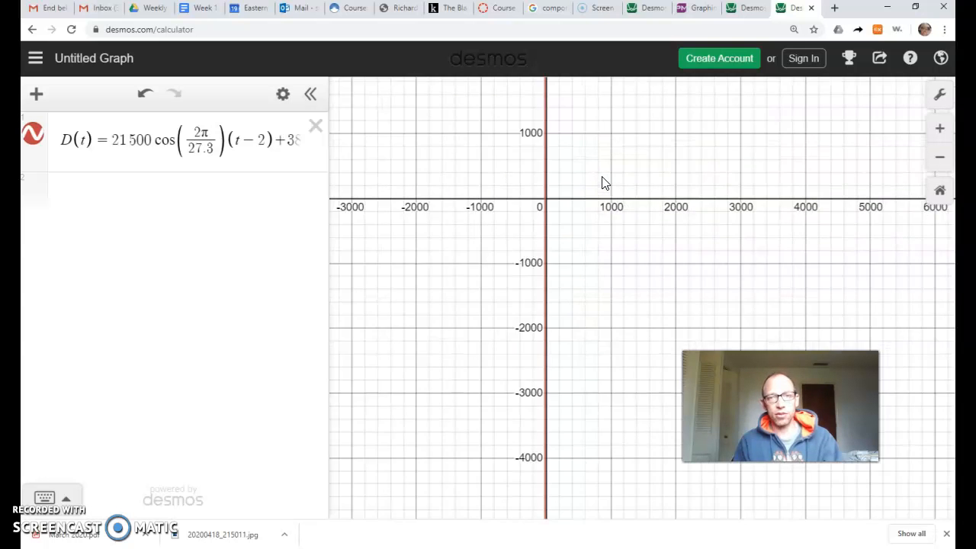
pyautogui.scroll(-10, 603, 183)
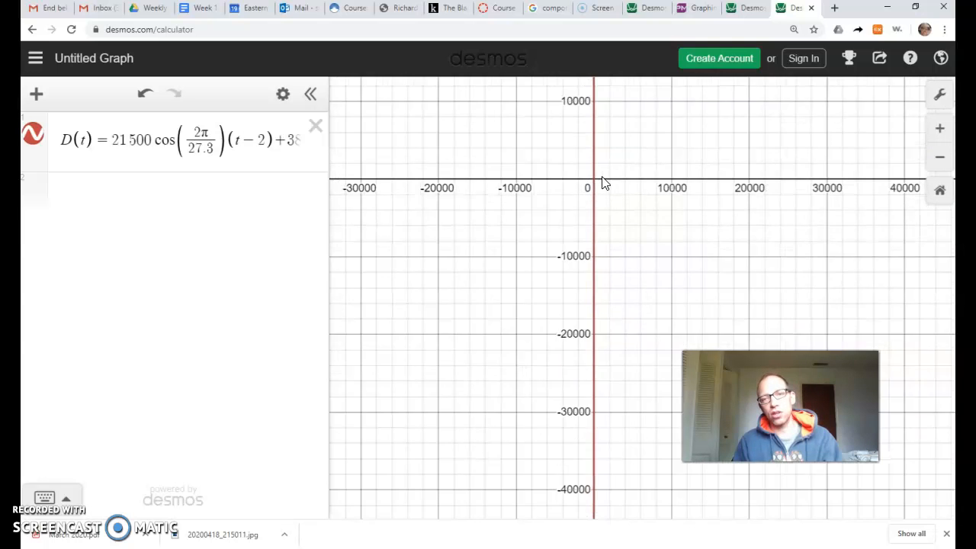
pyautogui.scroll(-10, 602, 183)
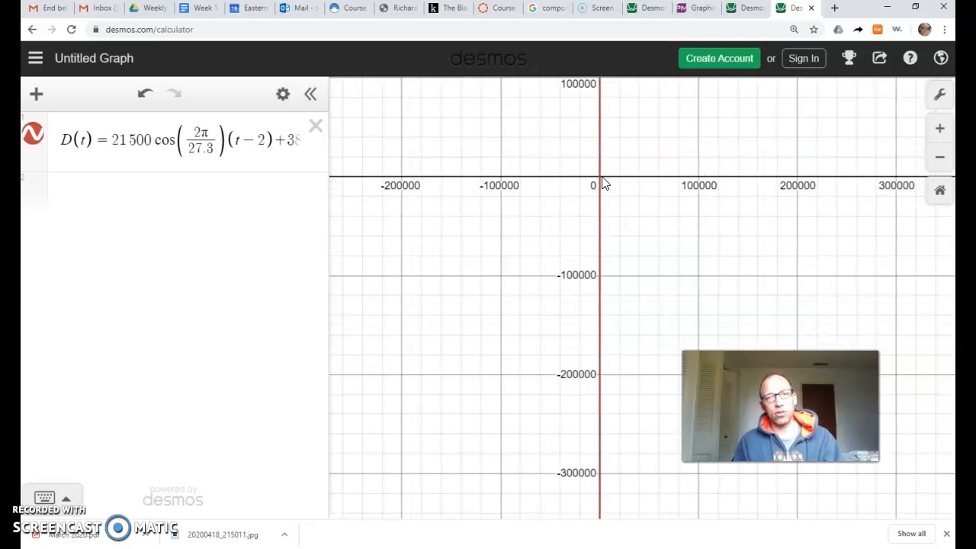
pyautogui.scroll(-6, 603, 183)
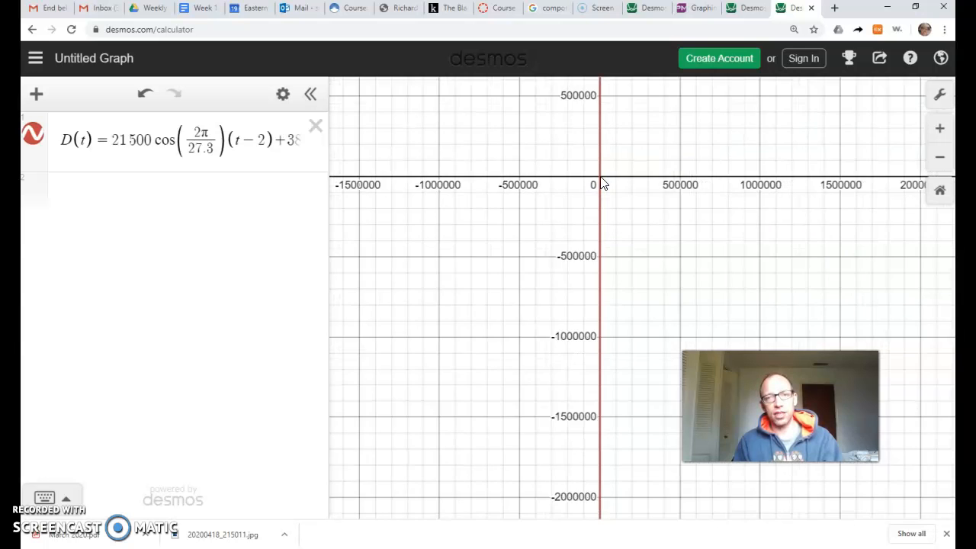
pyautogui.scroll(4, 603, 183)
pyautogui.scroll(-2, 603, 183)
pyautogui.moveTo(634, 109); pyautogui.dragTo(497, 261)
pyautogui.scroll(3, 499, 262)
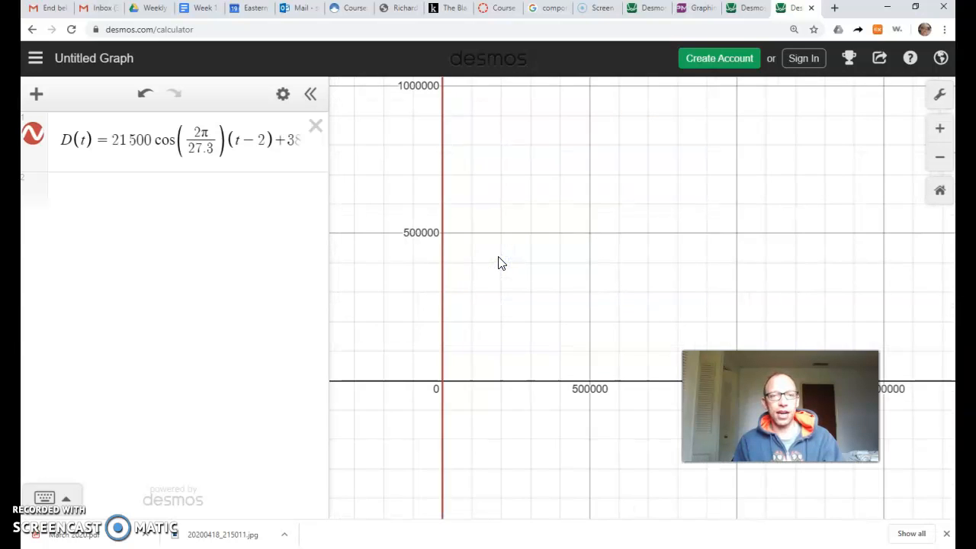
pyautogui.moveTo(501, 295); pyautogui.dragTo(588, 206)
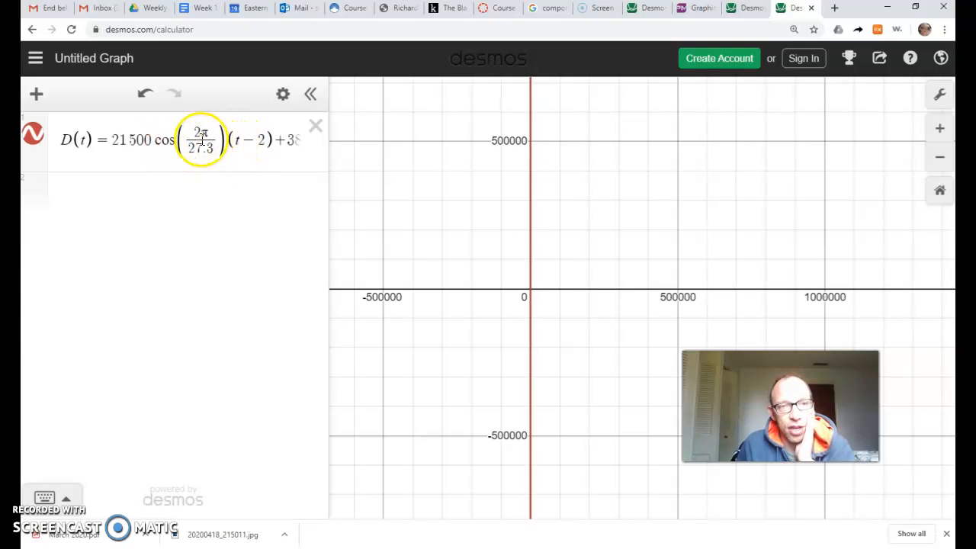
# Try to enclose the 2π/27.3 fraction and the (t − 2) factor of D(t) in one additional pair of parentheses.
pyautogui.moveTo(155, 138); pyautogui.dragTo(206, 138)
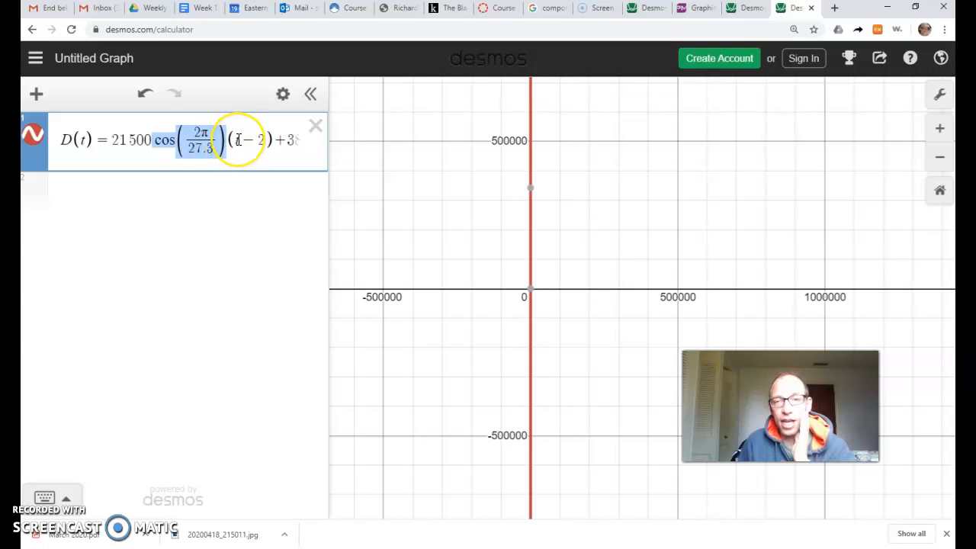
pyautogui.click(185, 142)
pyautogui.write('(')
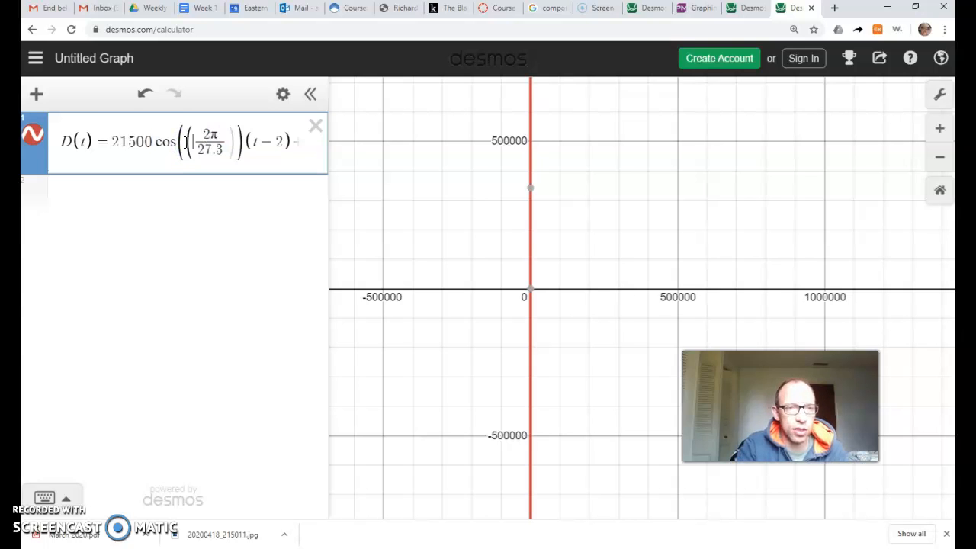
pyautogui.click(290, 144)
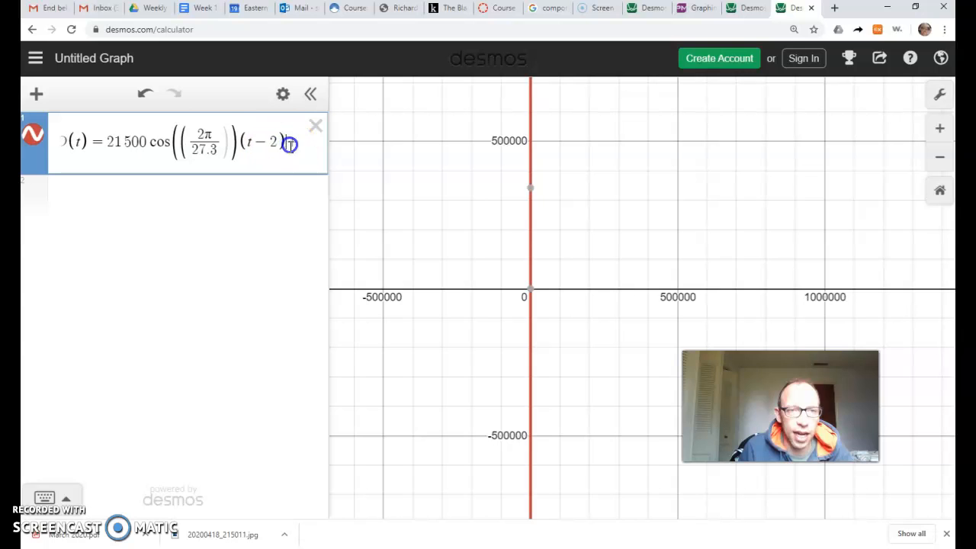
pyautogui.write(')+')
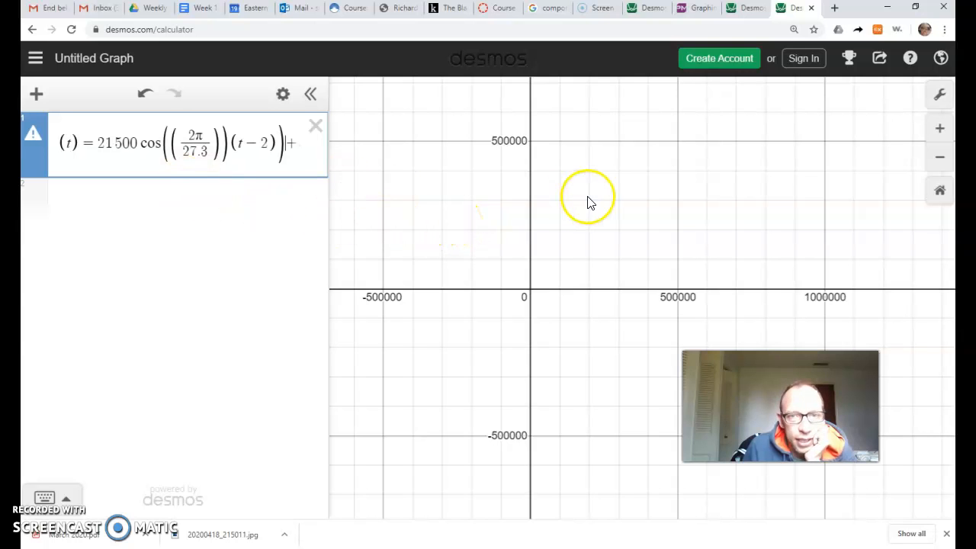
pyautogui.scroll(3, 587, 202)
pyautogui.scroll(1, 588, 198)
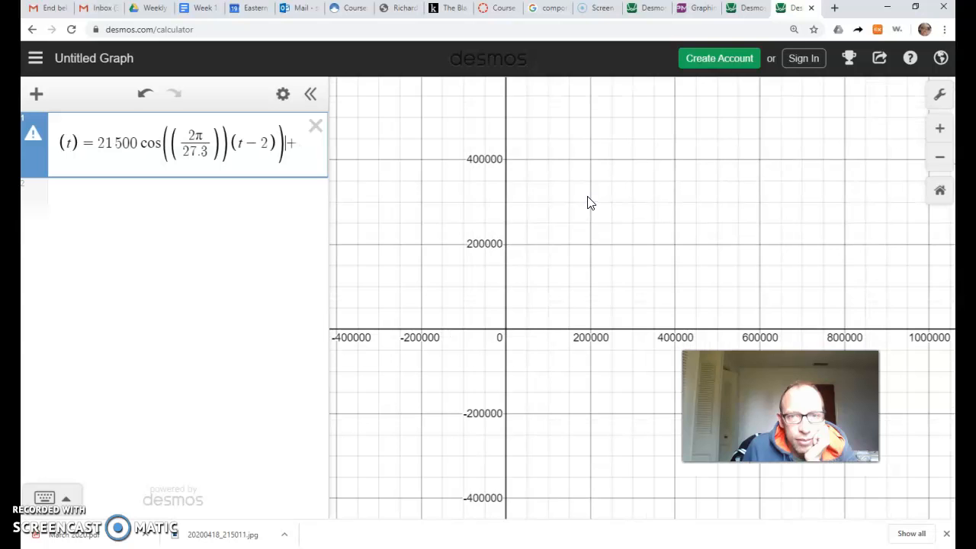
pyautogui.scroll(-1, 587, 198)
pyautogui.moveTo(583, 177); pyautogui.dragTo(580, 218)
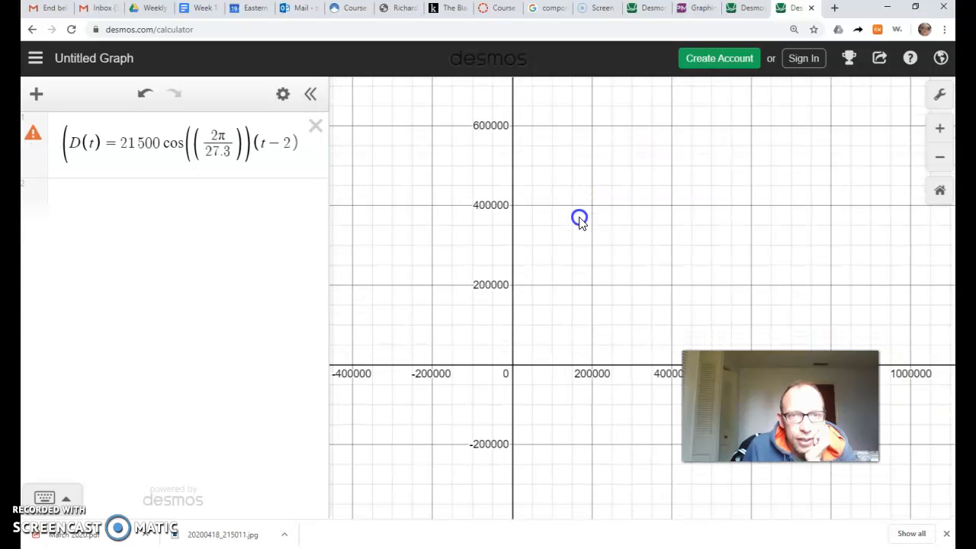
# Check the warning on the D(t) expression and remove the stray opening parenthesis before D(t).
pyautogui.click(33, 138)
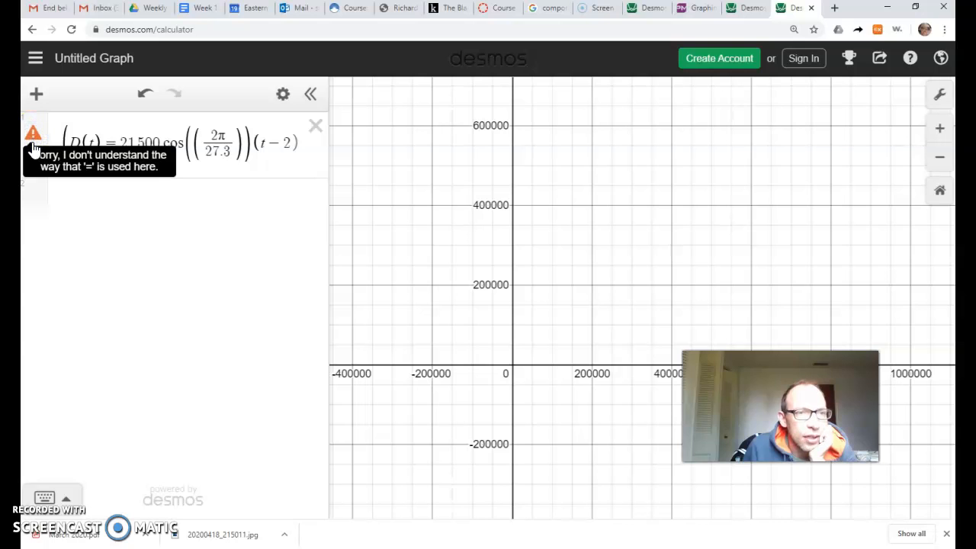
pyautogui.click(114, 142)
pyautogui.click(70, 141)
pyautogui.press('BackSpace')
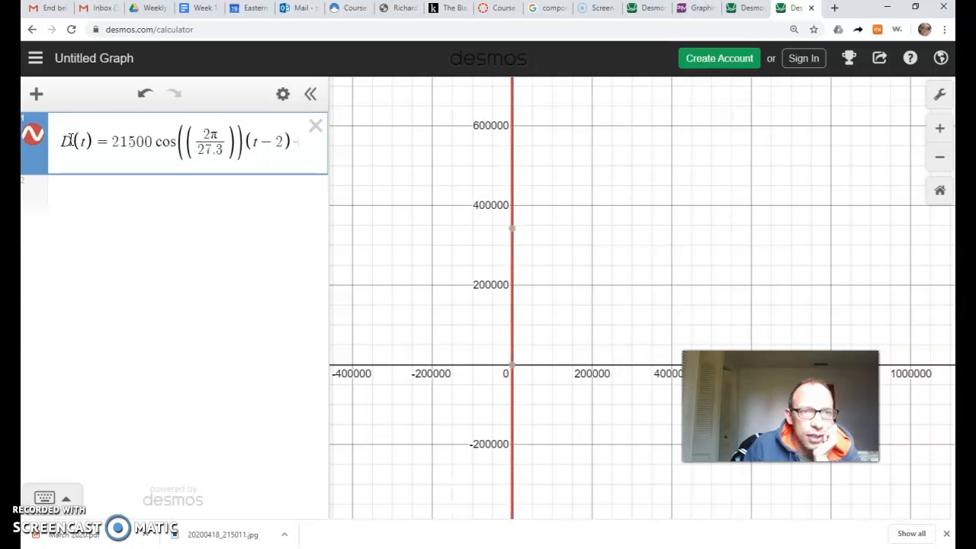
# Add a closing parenthesis after (t − 2) and its matching opening parenthesis inside the cosine, so that (t − 2) belongs to the cosine argument.
pyautogui.click(235, 140)
pyautogui.moveTo(238, 141); pyautogui.dragTo(372, 145)
pyautogui.click(211, 147)
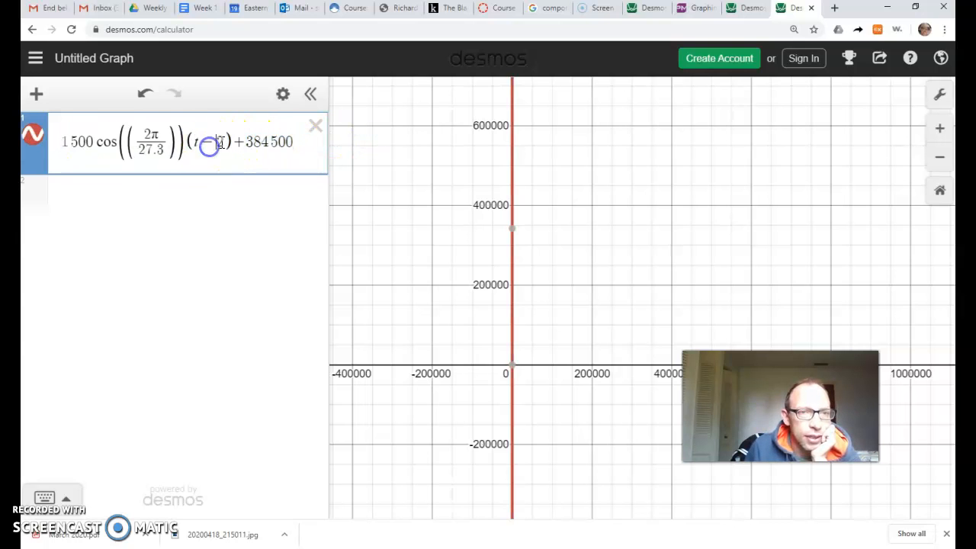
pyautogui.click(231, 143)
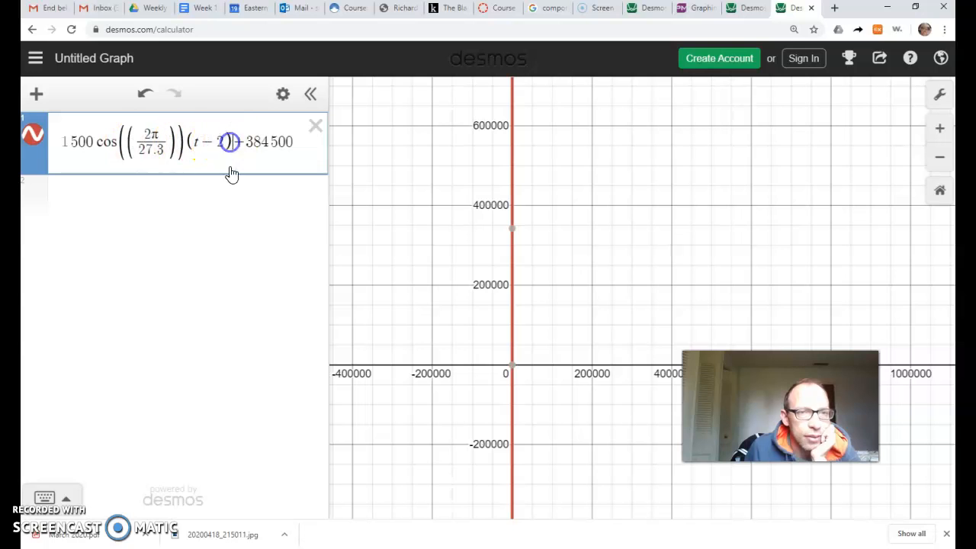
pyautogui.write(')')
pyautogui.click(183, 149)
pyautogui.moveTo(124, 149); pyautogui.dragTo(57, 145)
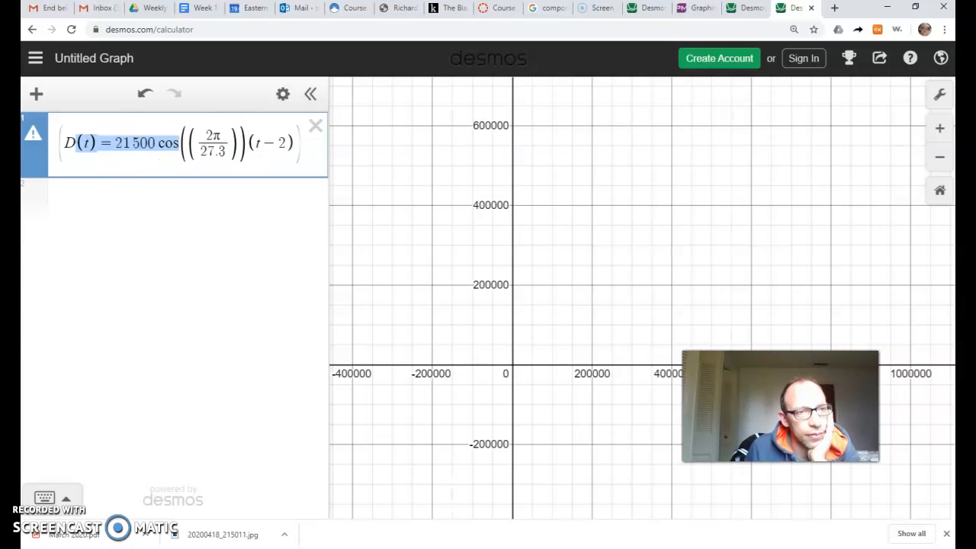
pyautogui.click(219, 141)
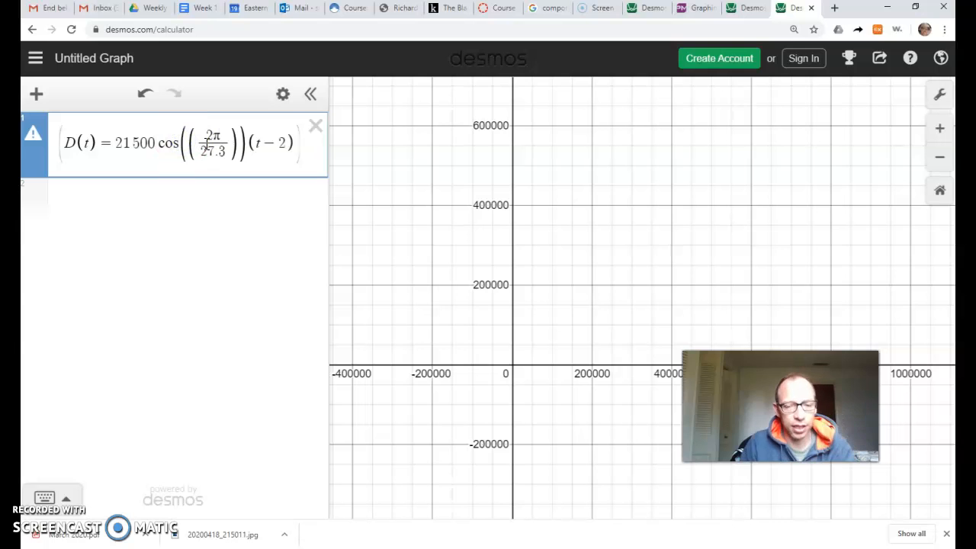
pyautogui.click(207, 145)
pyautogui.write('(')
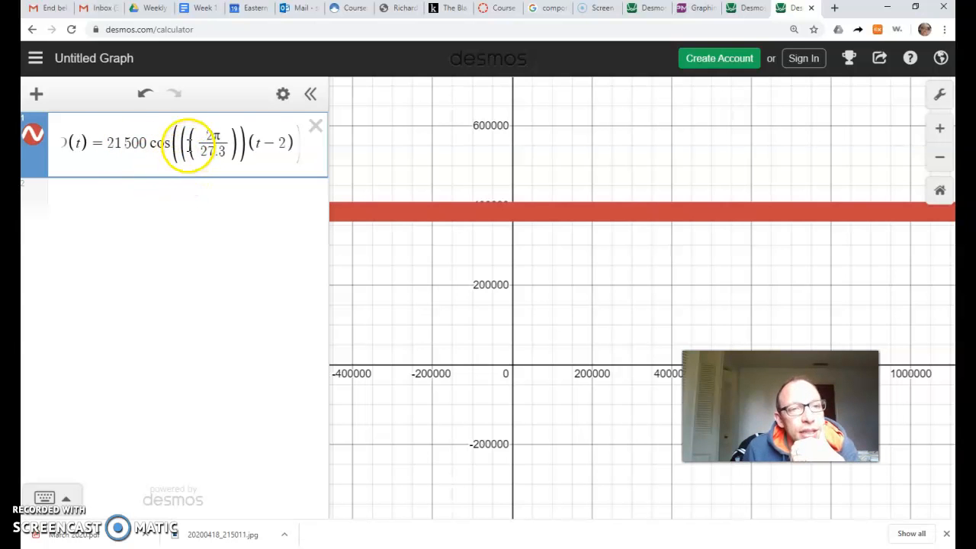
# Remove the redundant parentheses around the 2π/27.3 fraction and check the D(t) expression from its start.
pyautogui.click(236, 141)
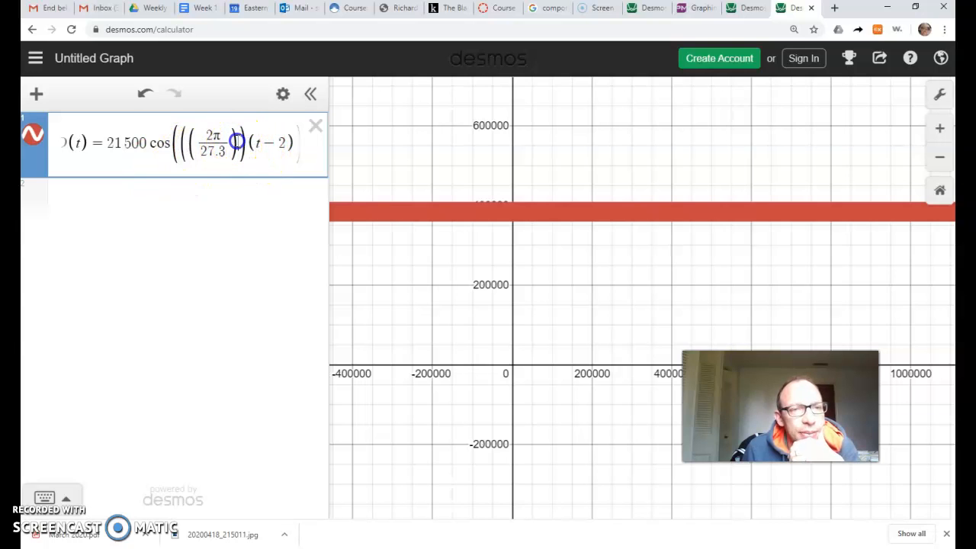
pyautogui.click(201, 140)
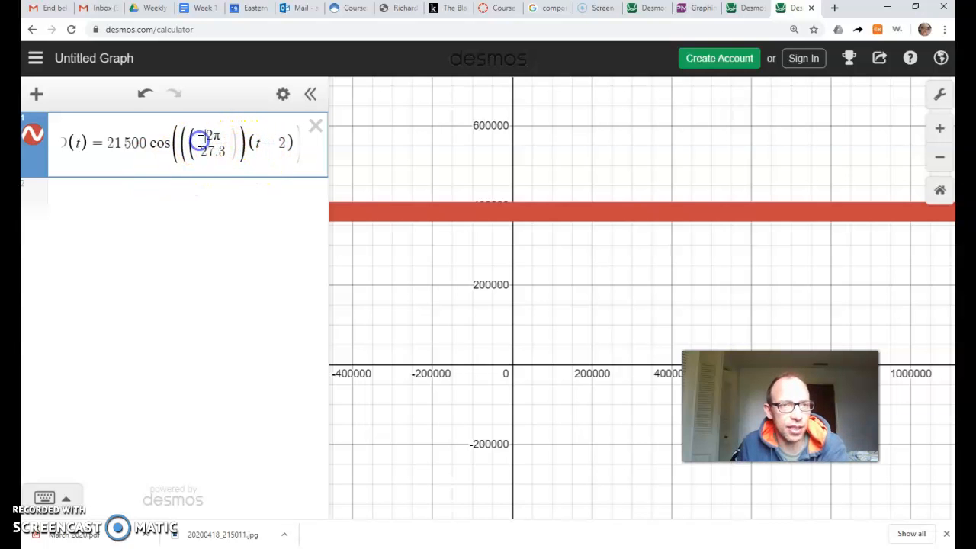
pyautogui.moveTo(195, 141); pyautogui.dragTo(186, 142)
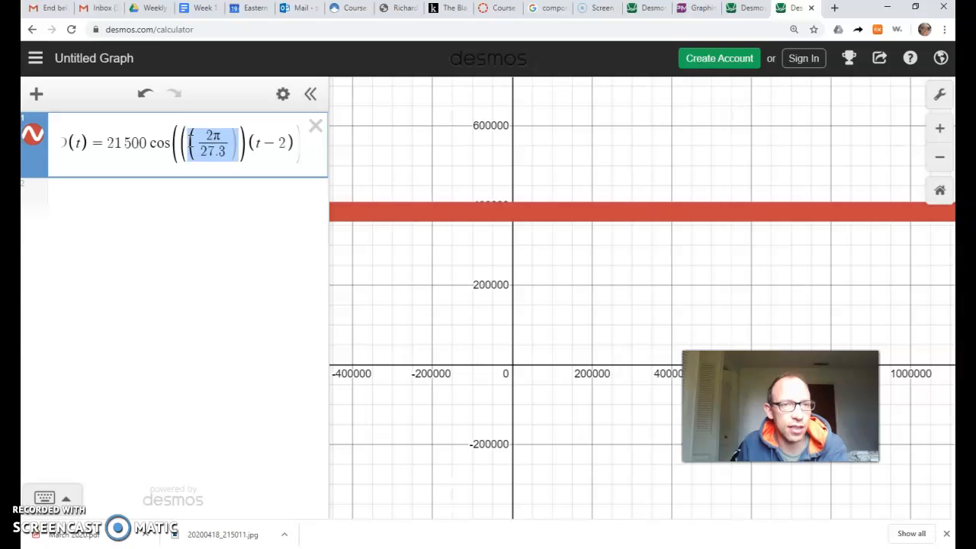
pyautogui.write('(')
pyautogui.click(183, 141)
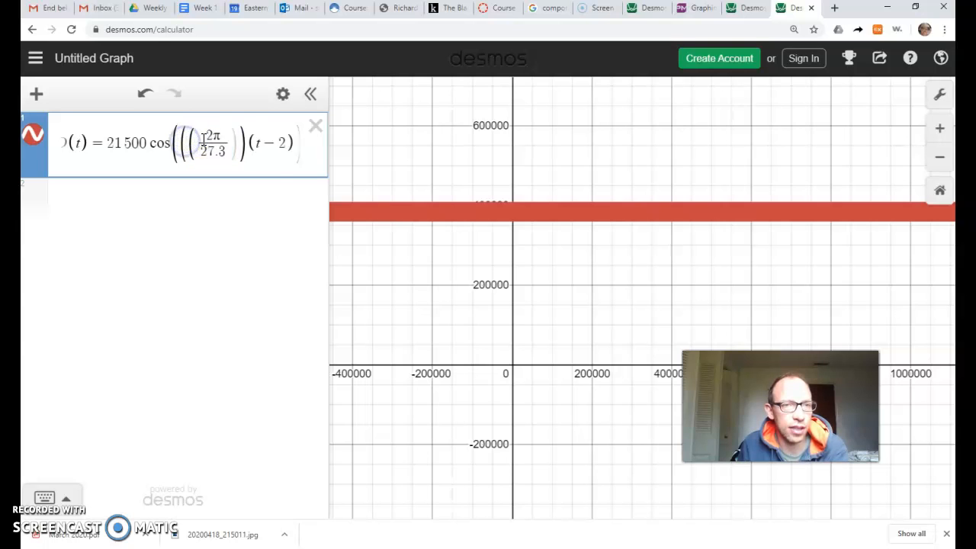
pyautogui.press('BackSpace')
pyautogui.click(230, 141)
pyautogui.press('BackSpace')
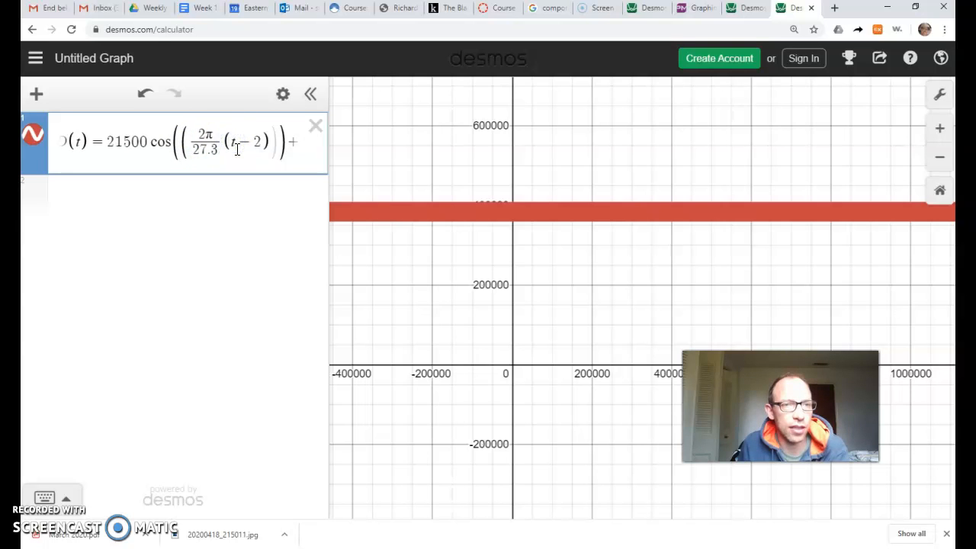
pyautogui.click(257, 177)
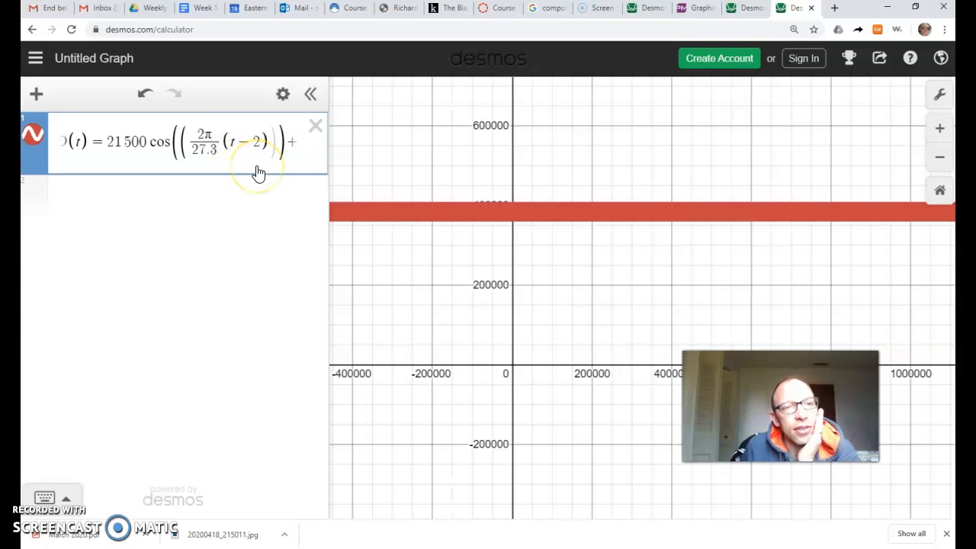
pyautogui.click(291, 135)
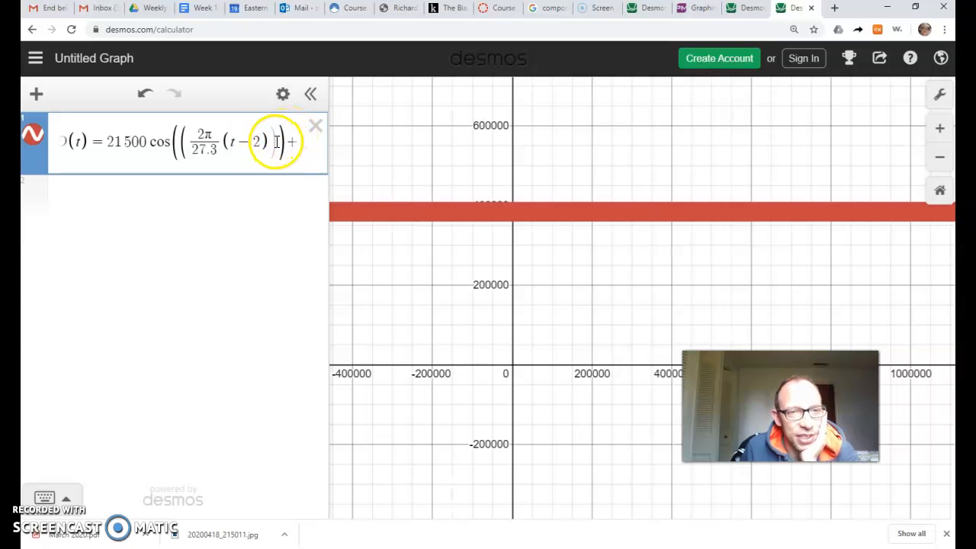
pyautogui.moveTo(133, 139); pyautogui.dragTo(35, 139)
pyautogui.click(128, 140)
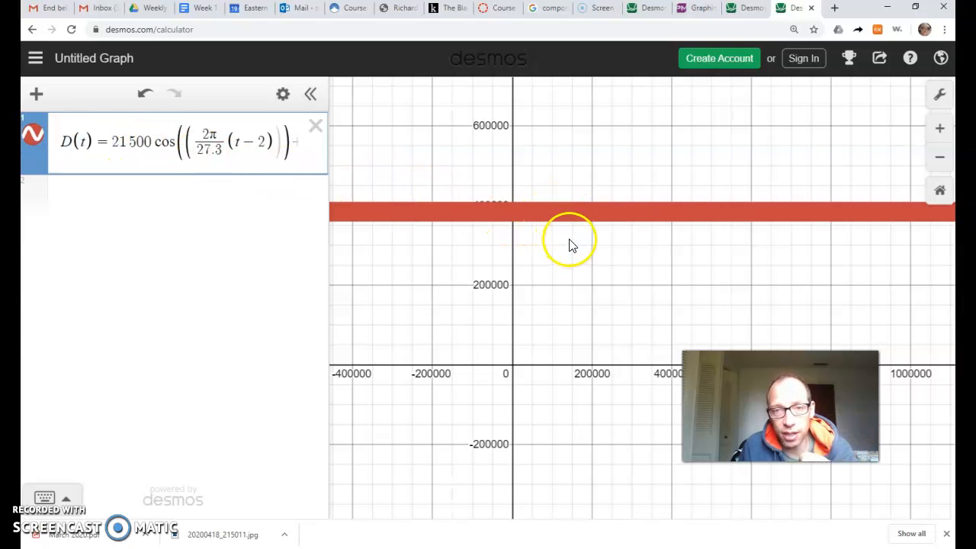
# Examine the D(t) graph around the vertical axis near y-values of 400000 at closer range.
pyautogui.scroll(3, 569, 244)
pyautogui.scroll(4, 569, 244)
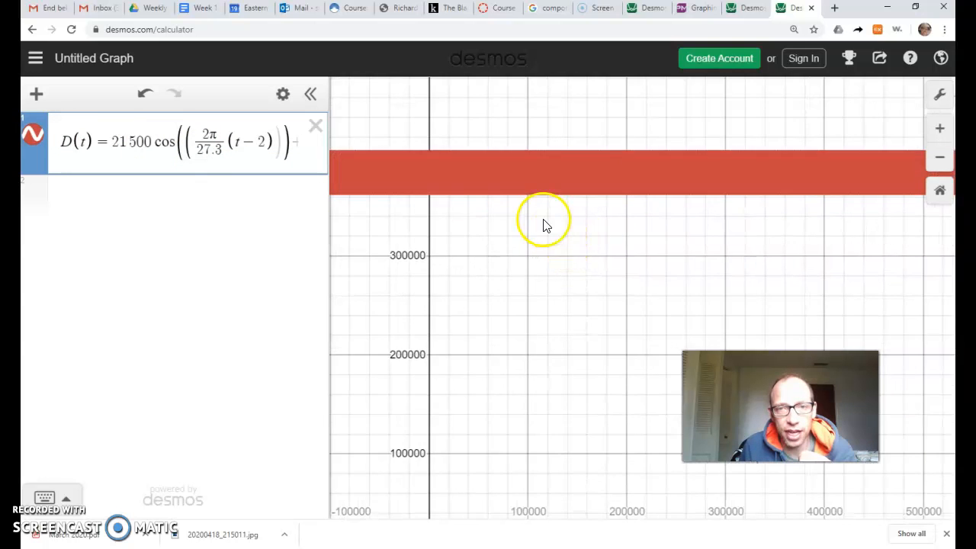
pyautogui.scroll(1, 588, 278)
pyautogui.moveTo(507, 312); pyautogui.dragTo(660, 319)
pyautogui.scroll(1, 608, 313)
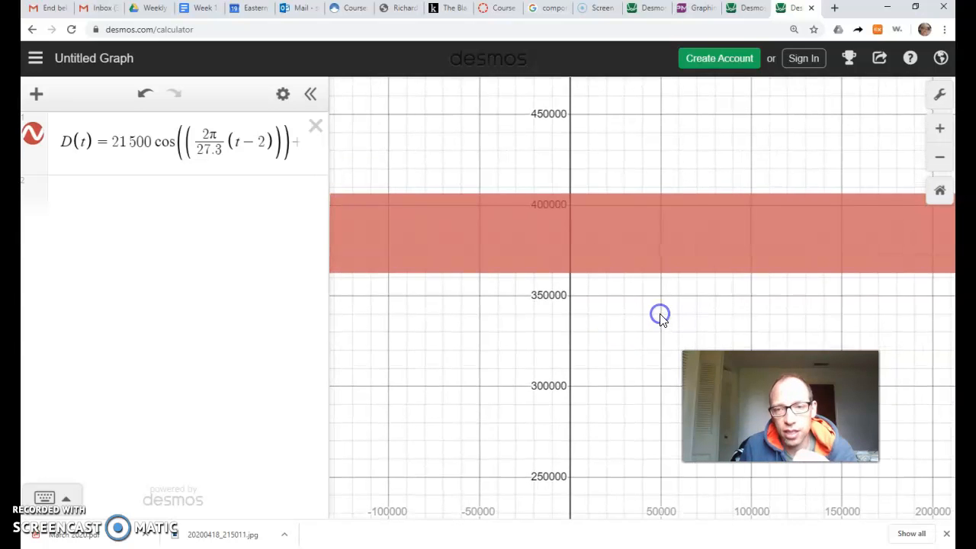
pyautogui.scroll(-1, 660, 319)
pyautogui.scroll(1, 661, 321)
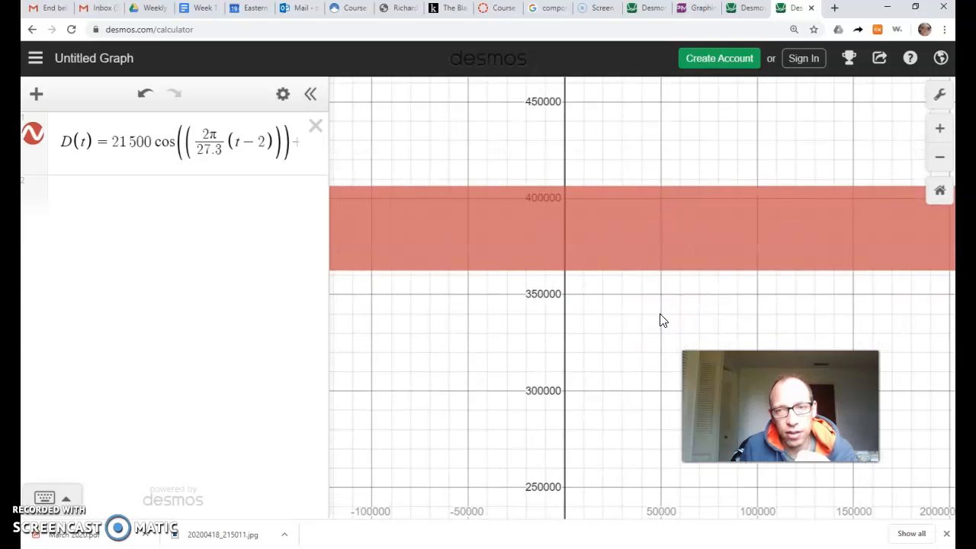
pyautogui.click(634, 466)
pyautogui.click(621, 194)
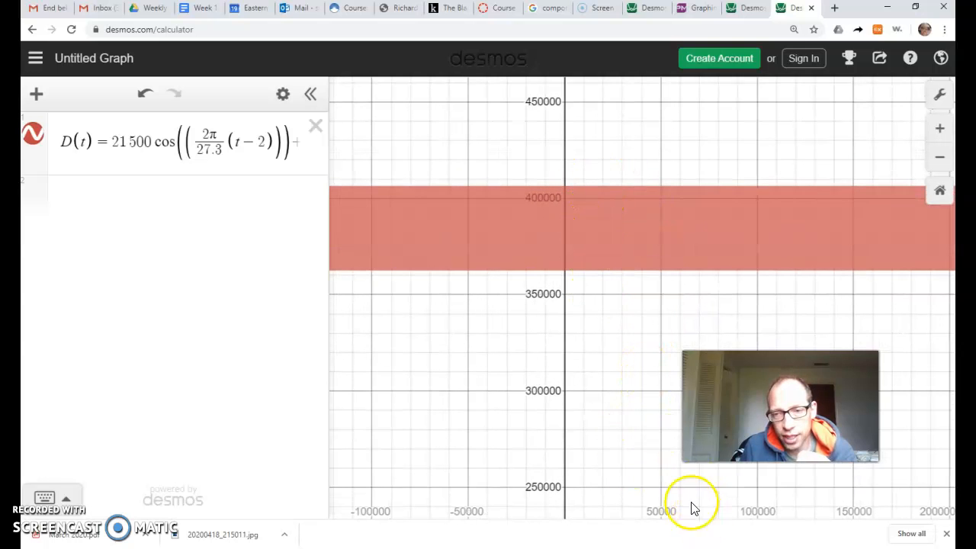
pyautogui.moveTo(617, 439)
pyautogui.mouseDown()
pyautogui.moveTo(614, 407)
pyautogui.moveTo(613, 450)
pyautogui.mouseUp()
pyautogui.click(598, 424)
pyautogui.moveTo(599, 415); pyautogui.dragTo(620, 409)
pyautogui.moveTo(598, 359); pyautogui.dragTo(632, 354)
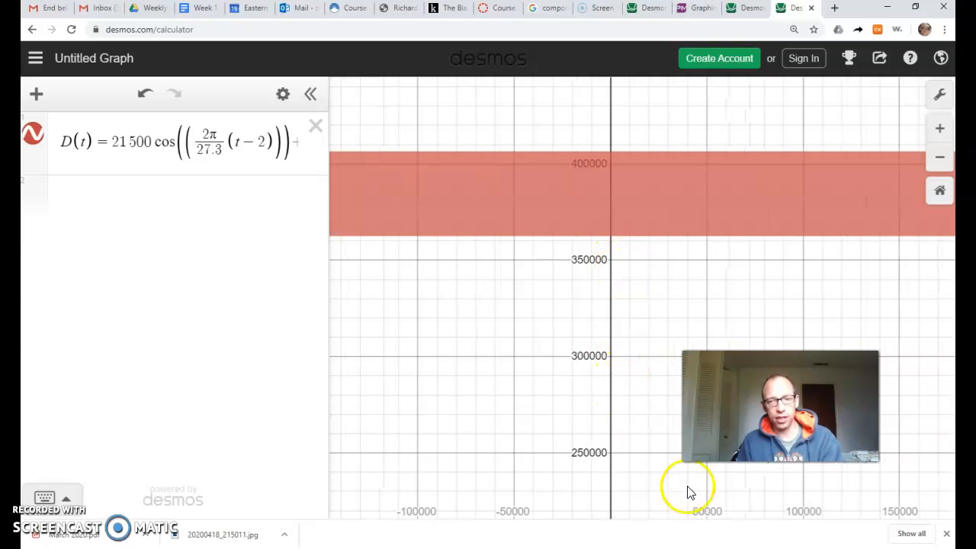
# Try to rescale the x-axis independently of the y-axis directly on the graph.
pyautogui.moveTo(715, 514)
pyautogui.mouseDown()
pyautogui.moveTo(748, 514)
pyautogui.moveTo(697, 515)
pyautogui.mouseUp()
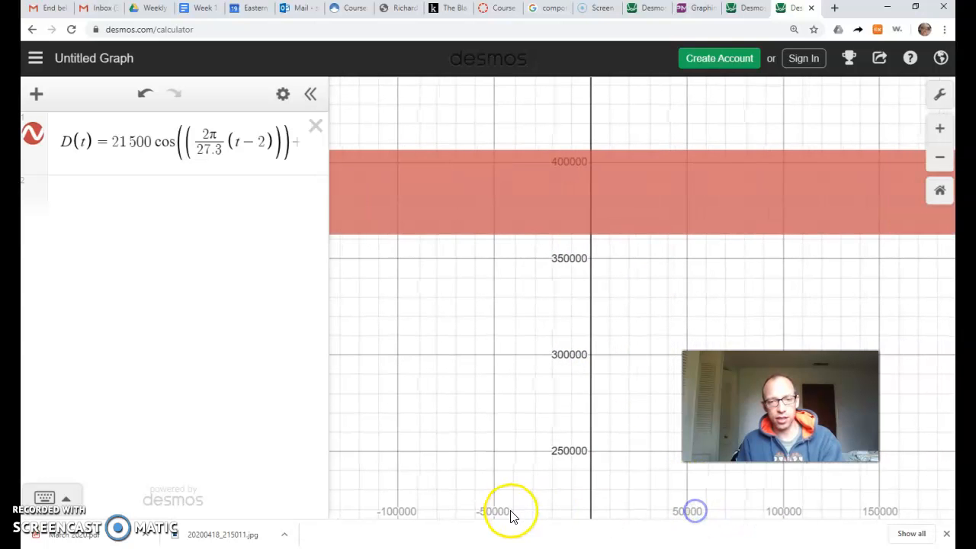
pyautogui.moveTo(526, 514); pyautogui.dragTo(561, 514)
pyautogui.click(758, 512)
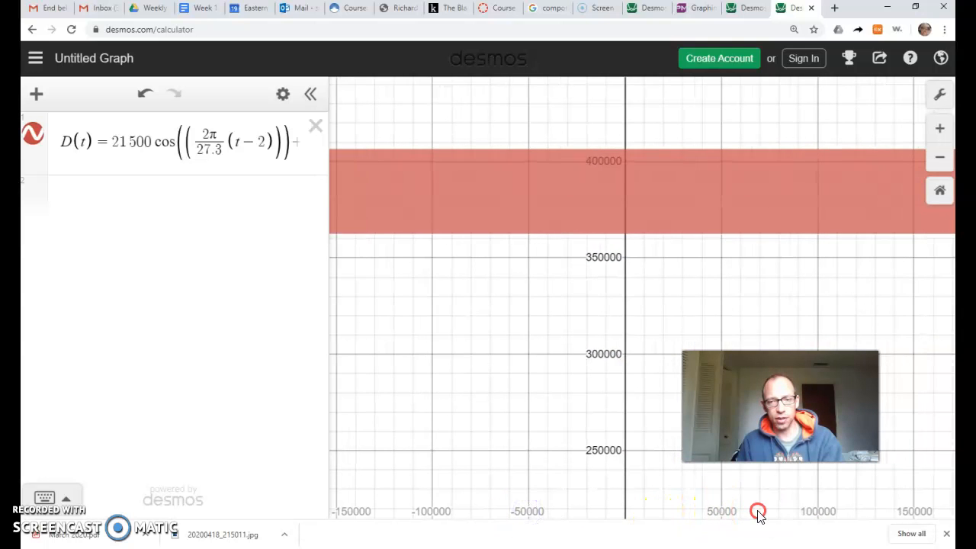
pyautogui.rightClick(657, 515)
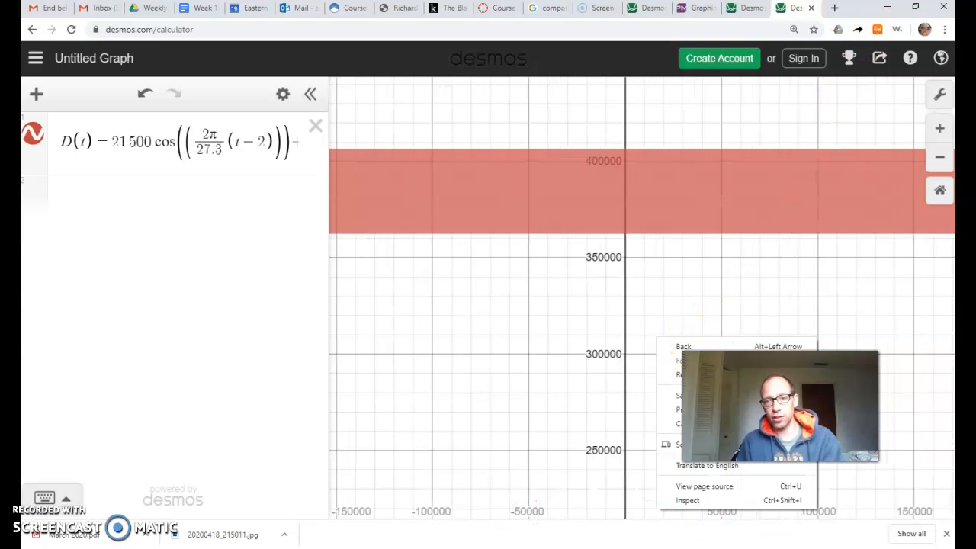
# Search the web for "how to change x-axis scale in desmos" and read the Graph Settings support article on axis ranges.
pyautogui.click(836, 9)
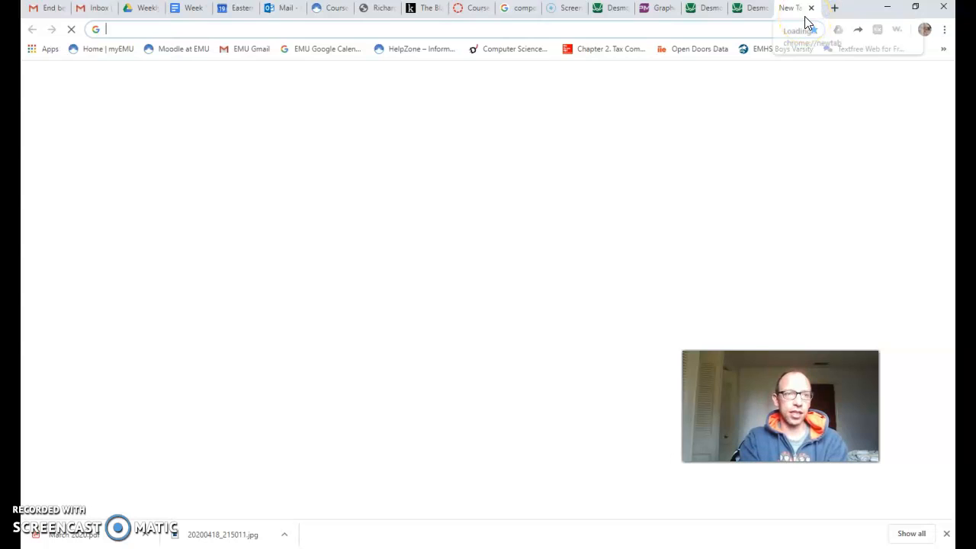
pyautogui.write('how to change x-axis scale in desmos')
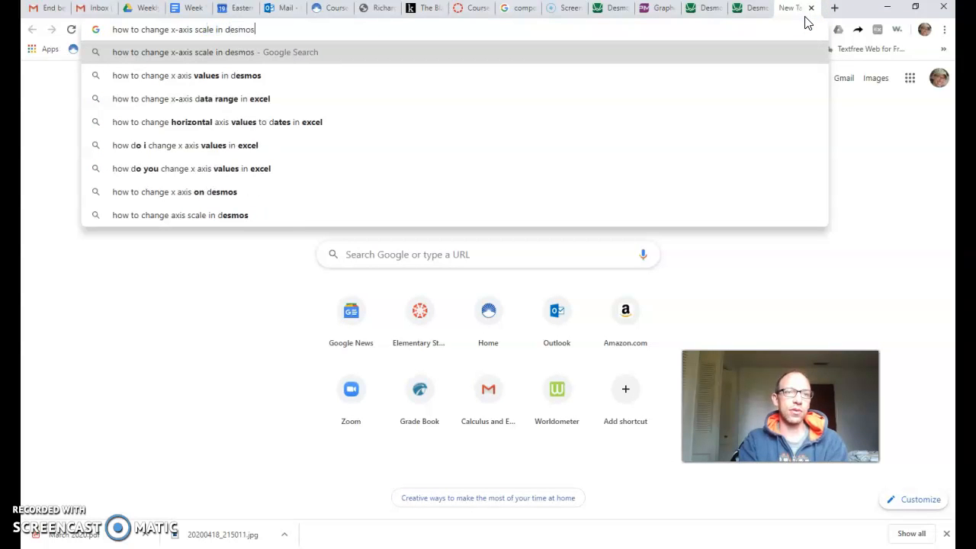
pyautogui.press('Return')
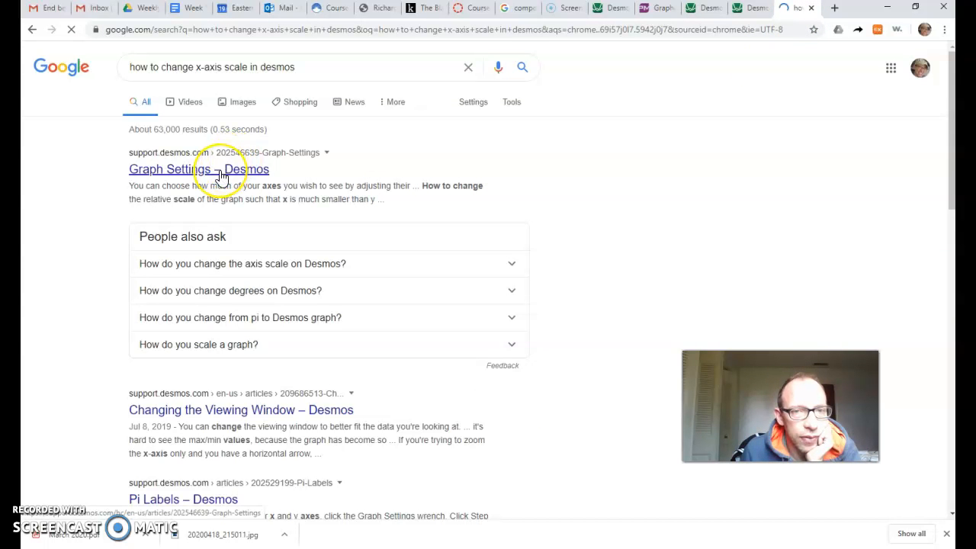
pyautogui.click(220, 175)
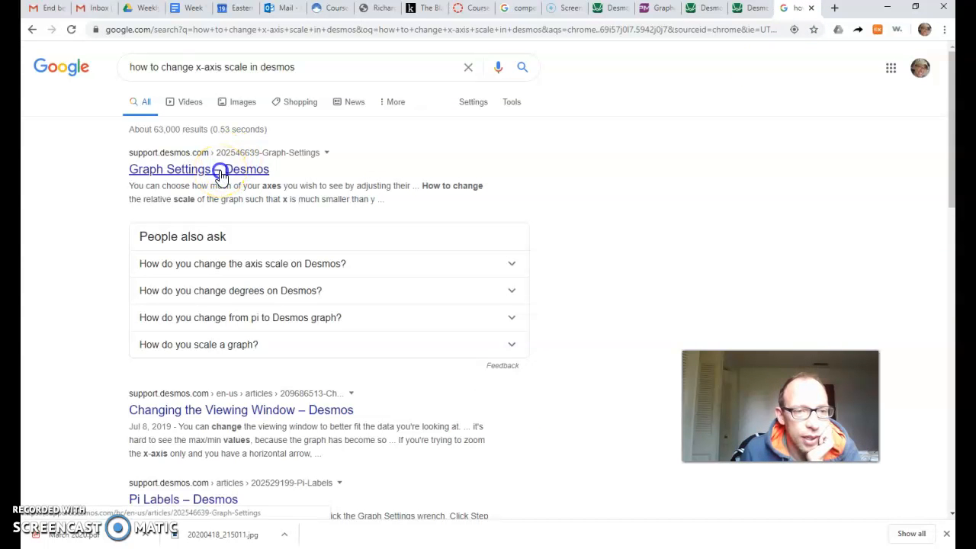
pyautogui.click(267, 171)
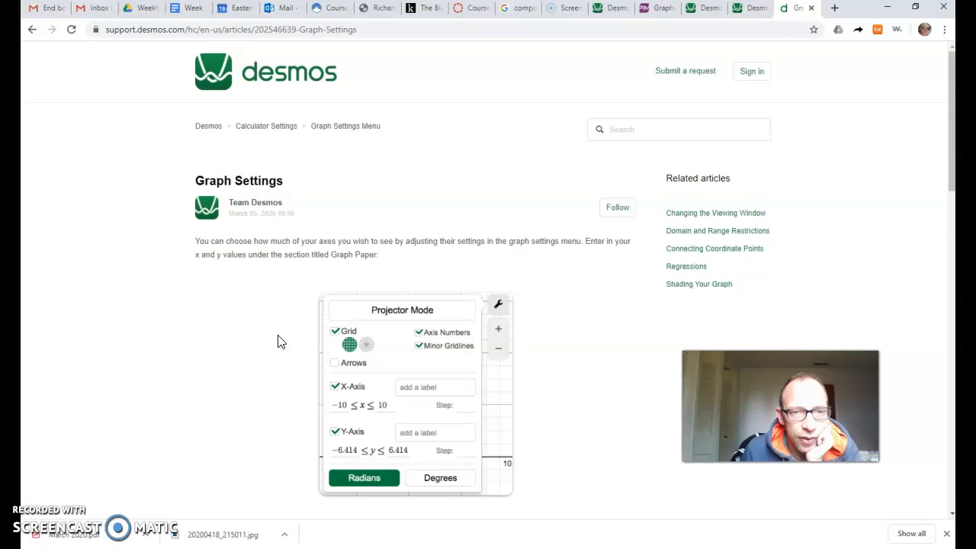
pyautogui.scroll(-3, 279, 341)
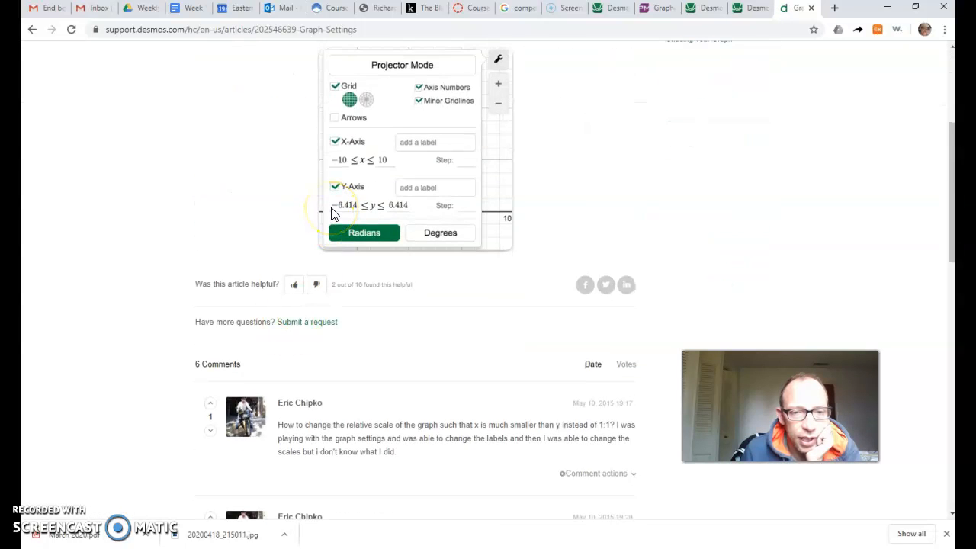
# Return from the help article to the graph and set the x-axis lower bound to 0 in the graph settings.
pyautogui.scroll(3, 332, 213)
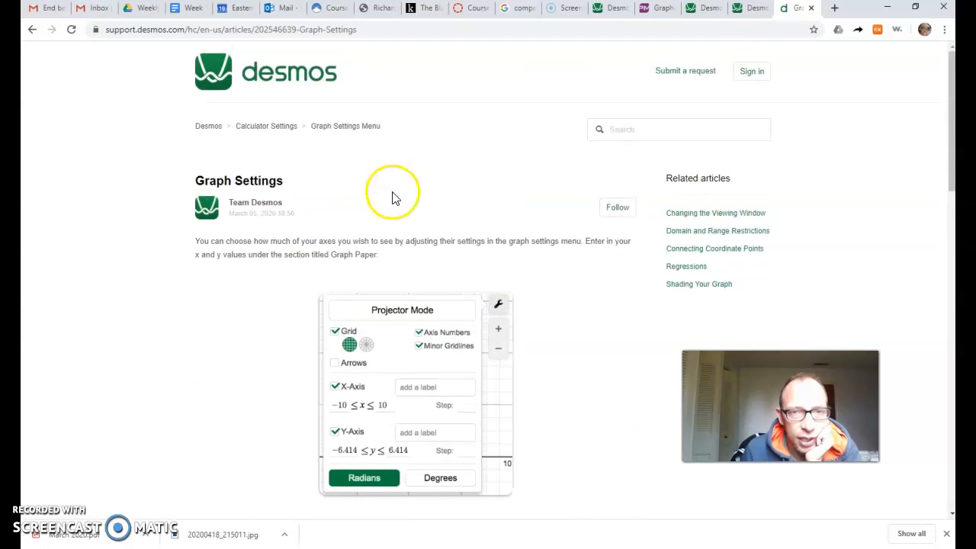
pyautogui.click(747, 9)
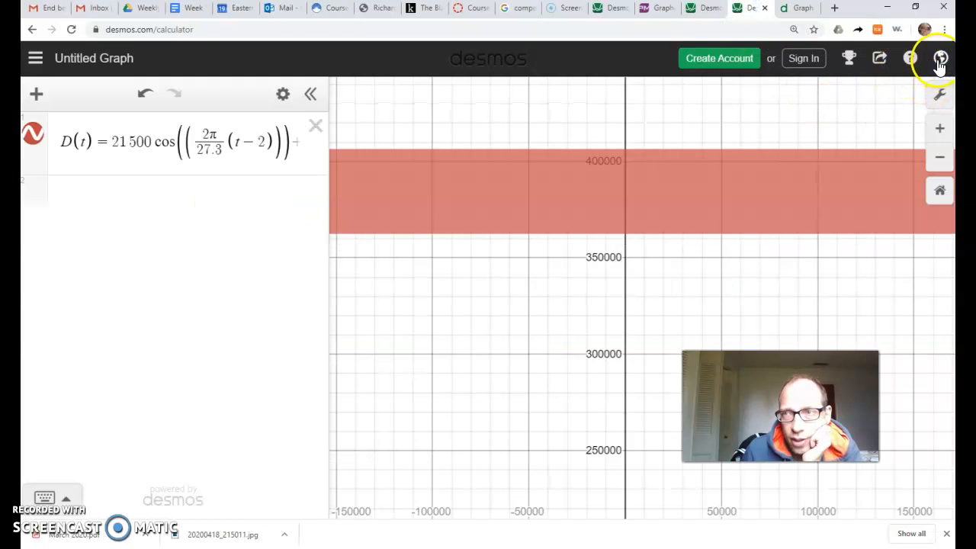
pyautogui.click(940, 101)
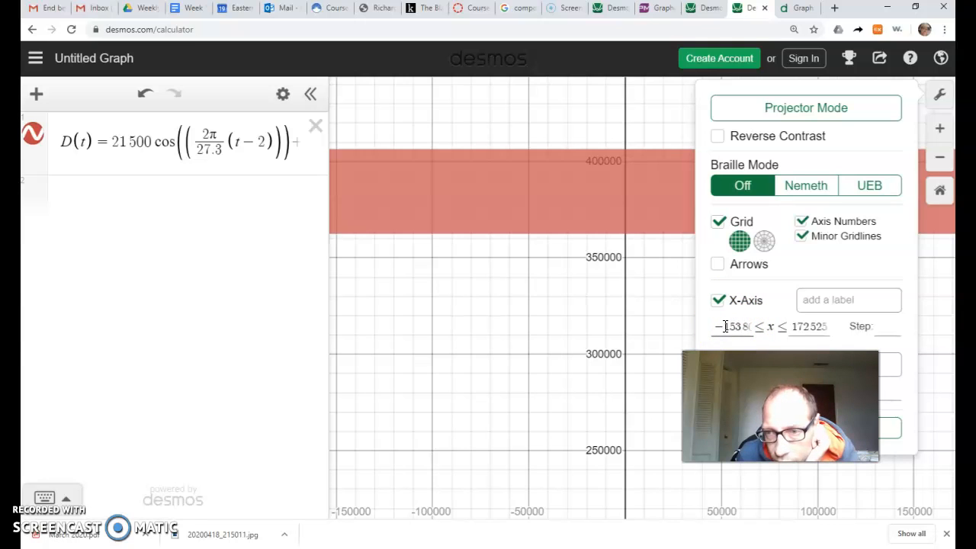
pyautogui.moveTo(753, 327); pyautogui.dragTo(813, 326)
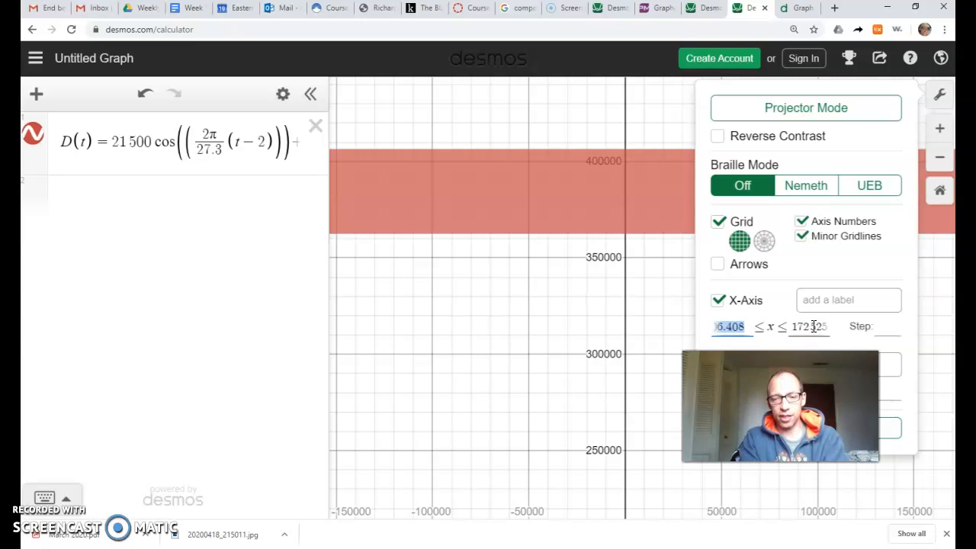
pyautogui.write('-')
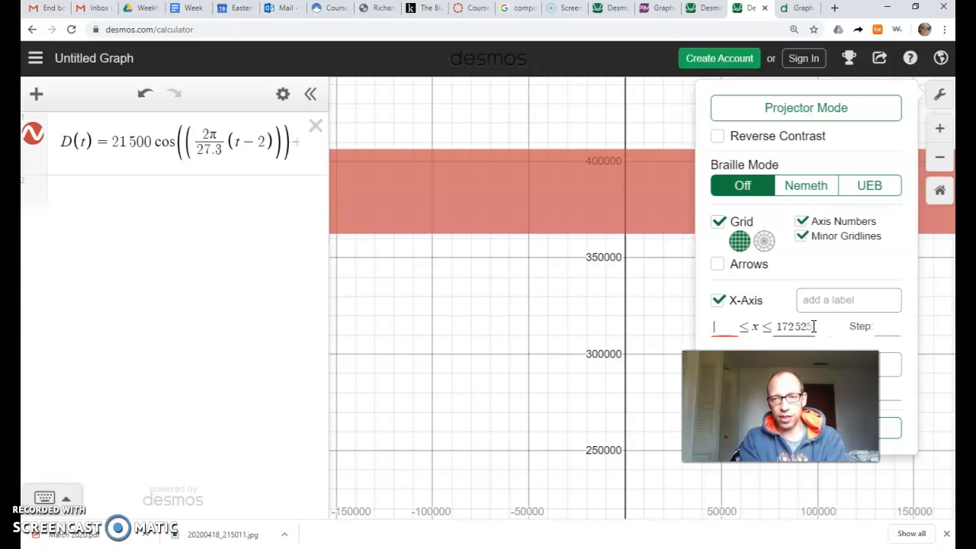
pyautogui.write('0')
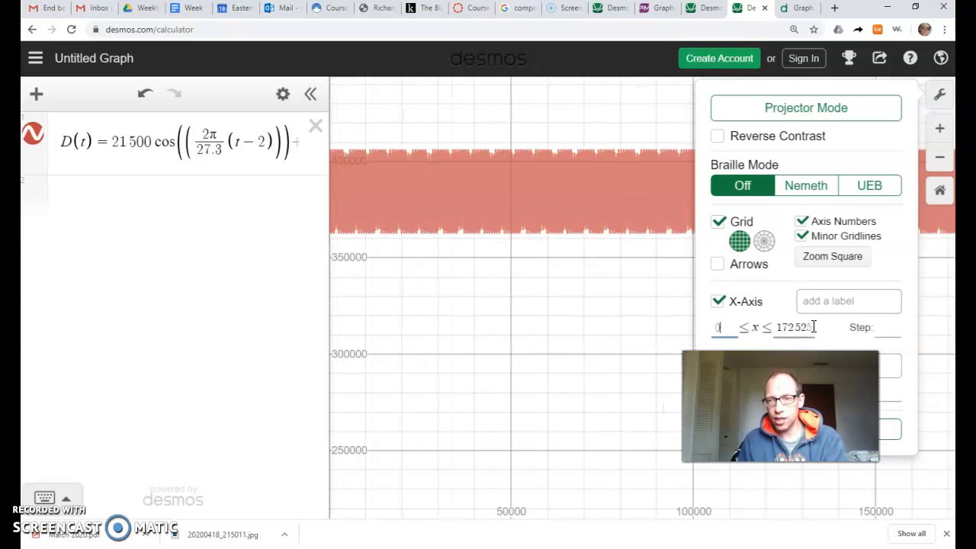
# Set the x-axis upper bound to 100 after trying 1000 and 10000, and close the graph settings.
pyautogui.moveTo(773, 327); pyautogui.dragTo(871, 330)
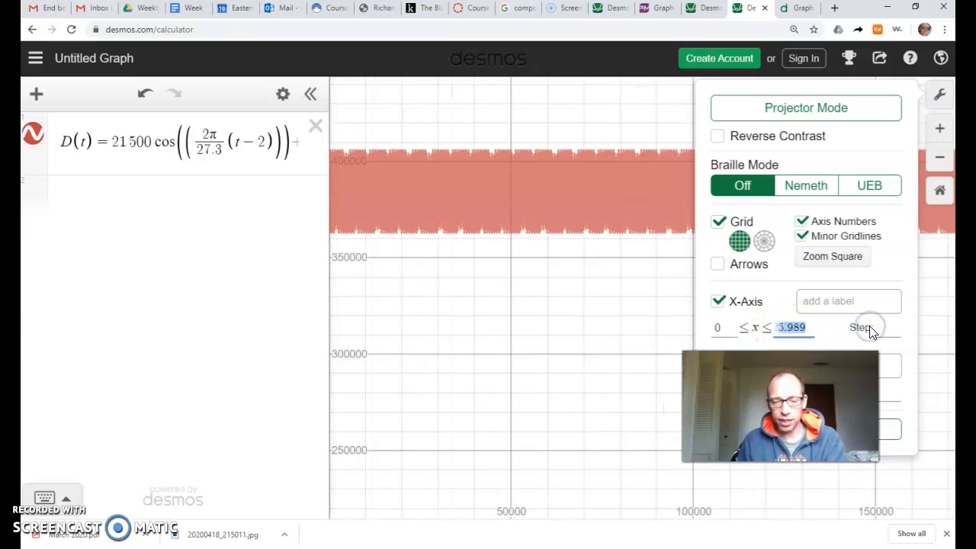
pyautogui.write('1000')
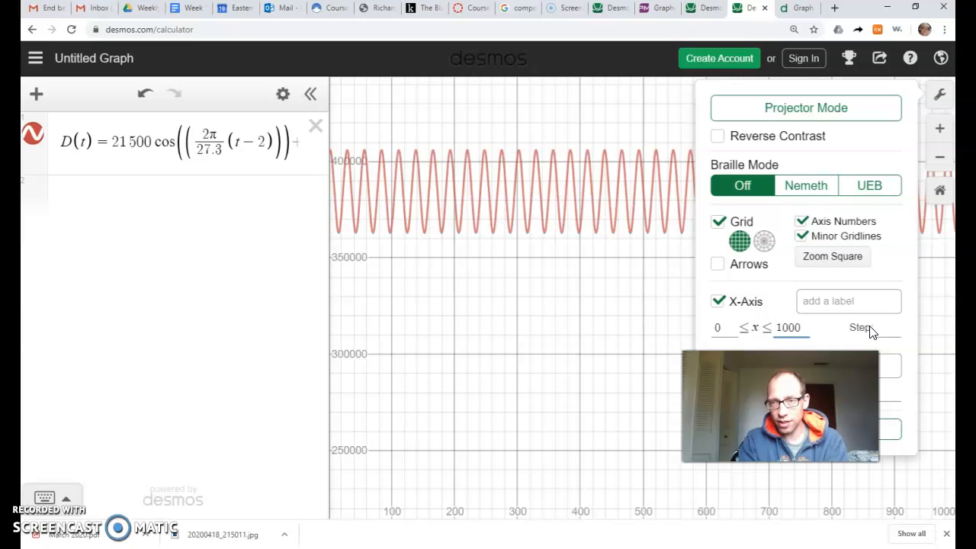
pyautogui.write('0')
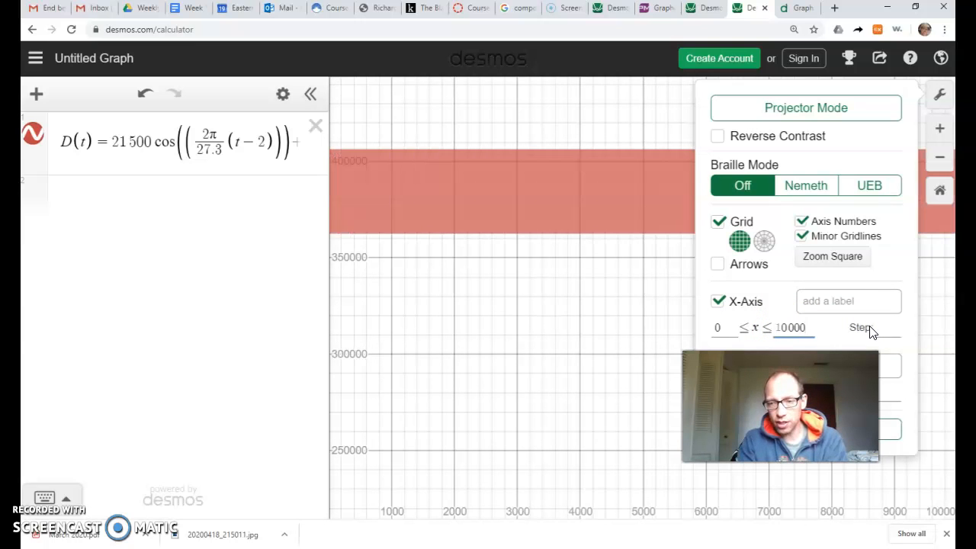
pyautogui.press('BackSpace')
pyautogui.press('BackSpace')
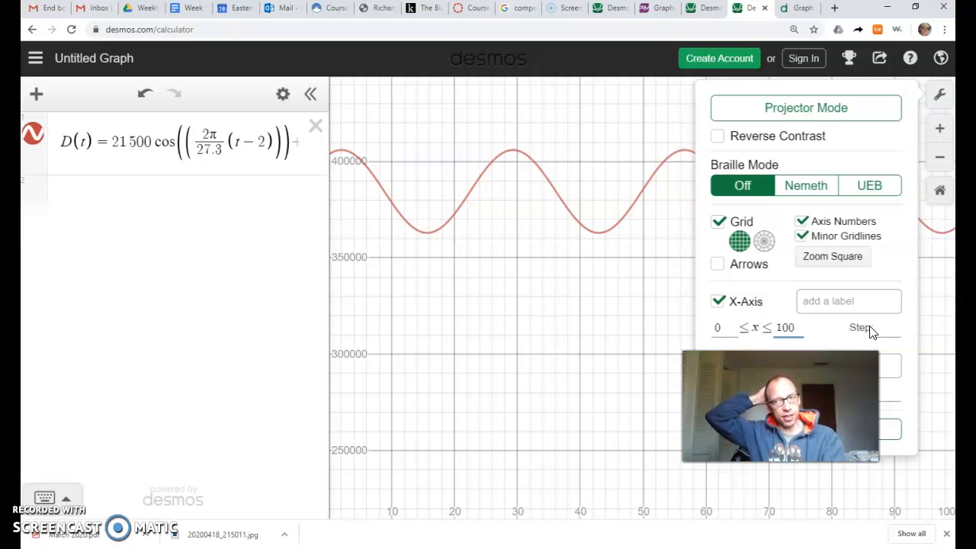
pyautogui.click(888, 328)
pyautogui.click(940, 93)
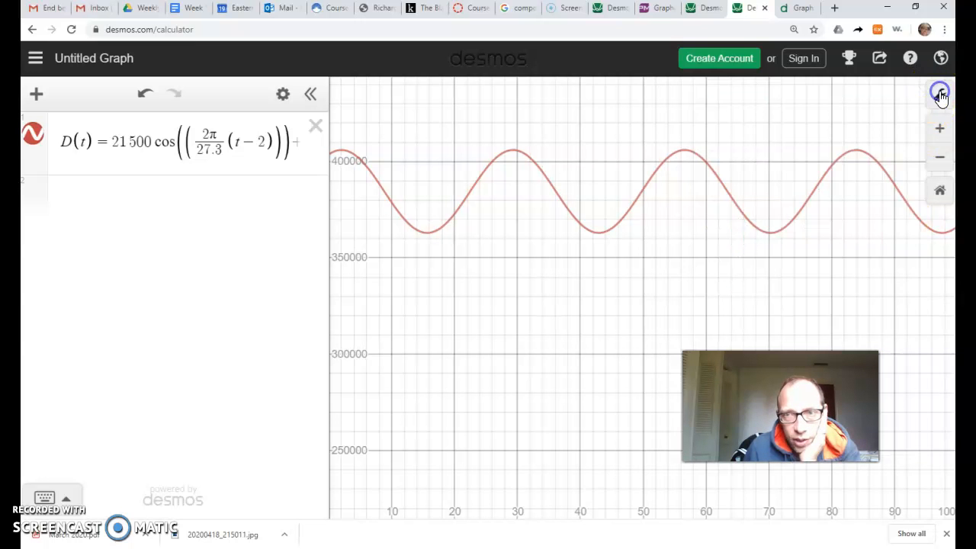
# Compare the D(t) curve's minimum and maximum points with the perigee and apogee distances in the emailed problem.
pyautogui.moveTo(589, 263); pyautogui.dragTo(652, 242)
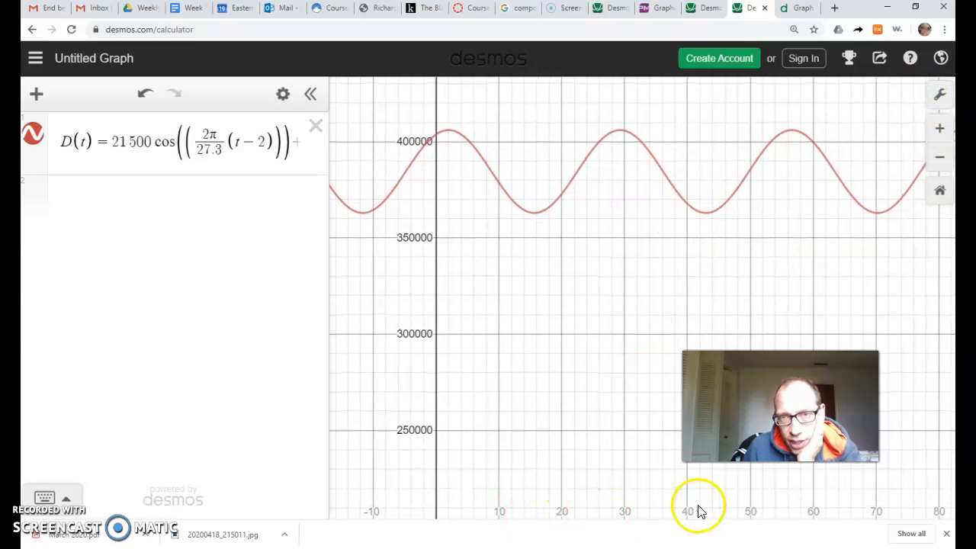
pyautogui.moveTo(567, 277); pyautogui.dragTo(550, 323)
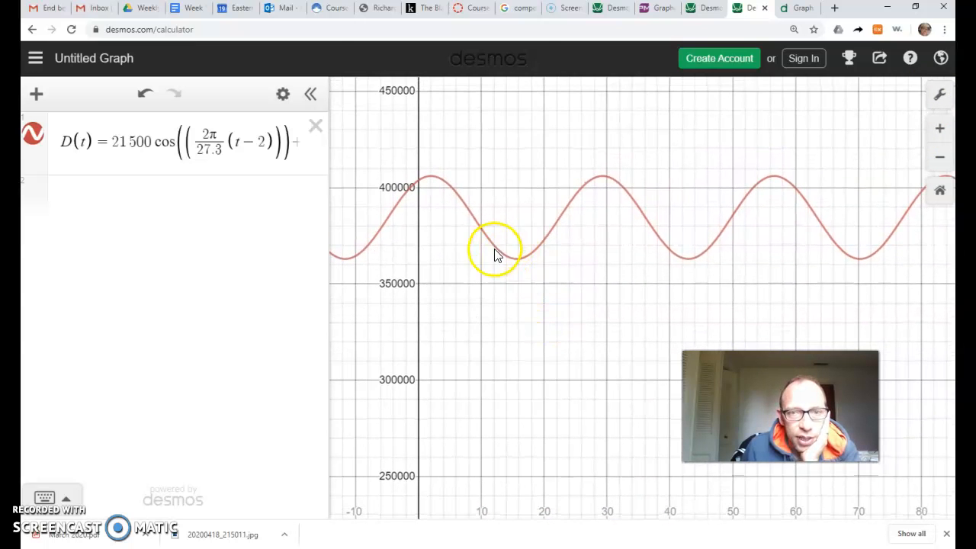
pyautogui.click(52, 15)
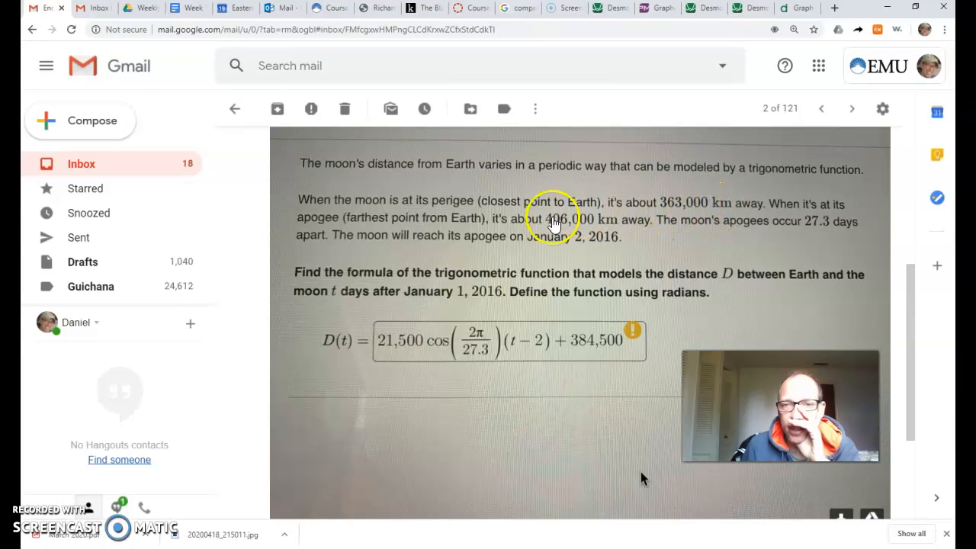
pyautogui.click(802, 12)
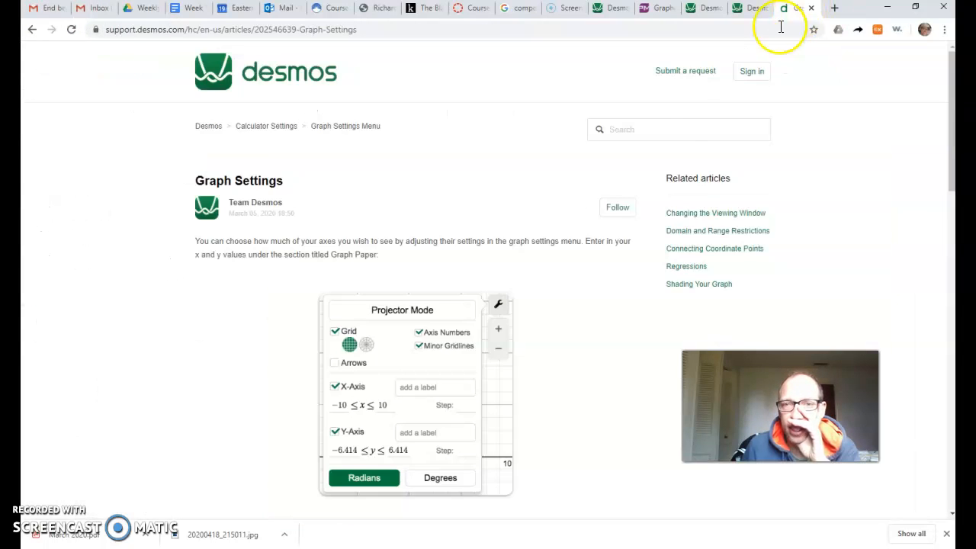
pyautogui.click(755, 11)
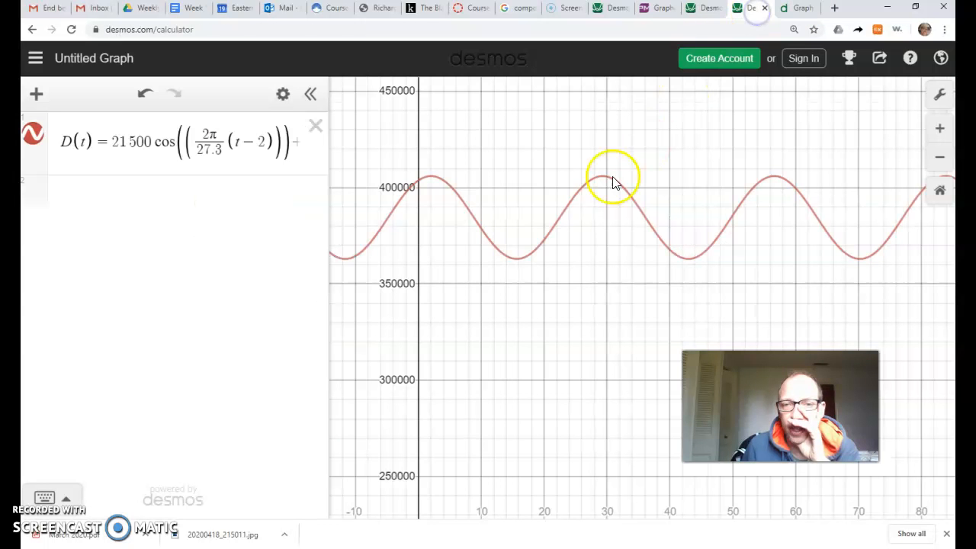
pyautogui.click(514, 260)
pyautogui.moveTo(519, 266)
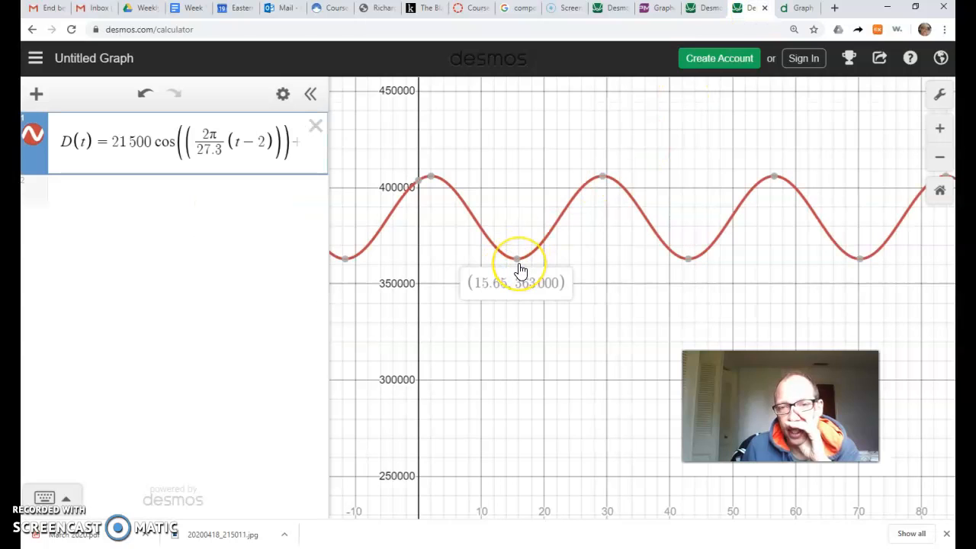
pyautogui.click(519, 268)
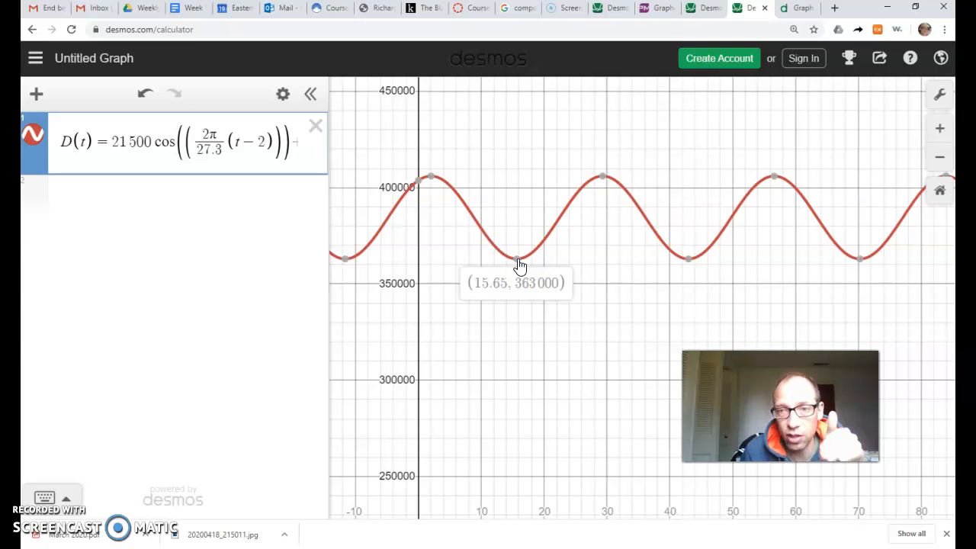
pyautogui.click(603, 181)
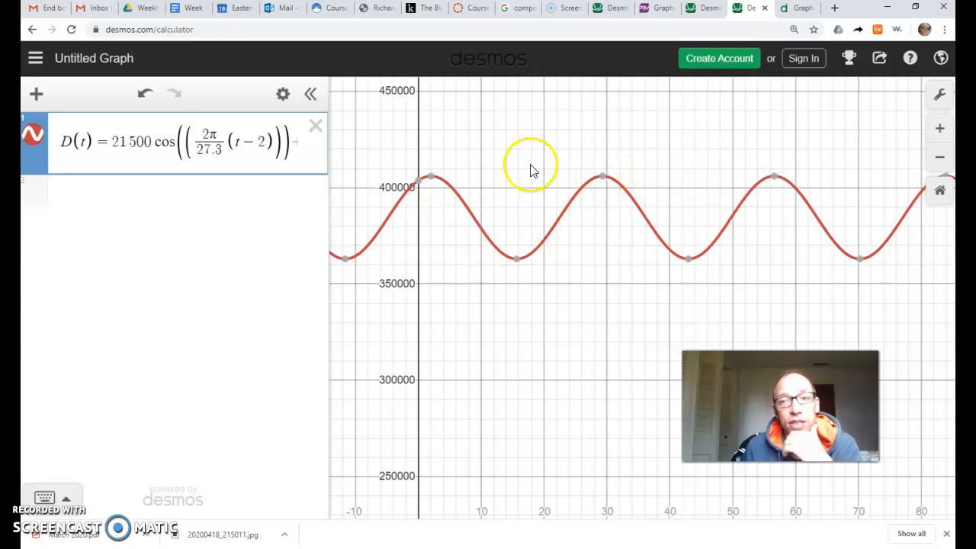
# Reread the emailed problem and check the D(t) curve's value at t = 0.
pyautogui.click(44, 9)
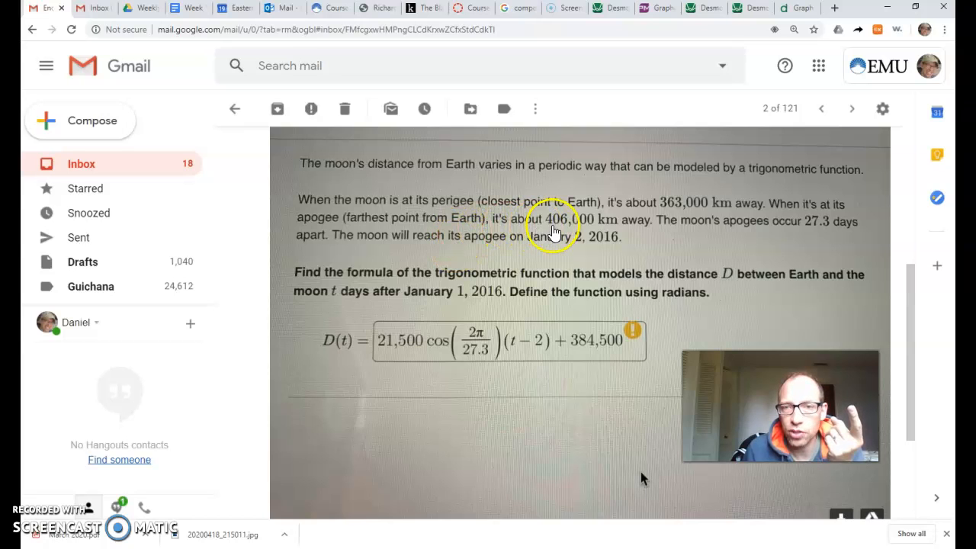
pyautogui.click(756, 10)
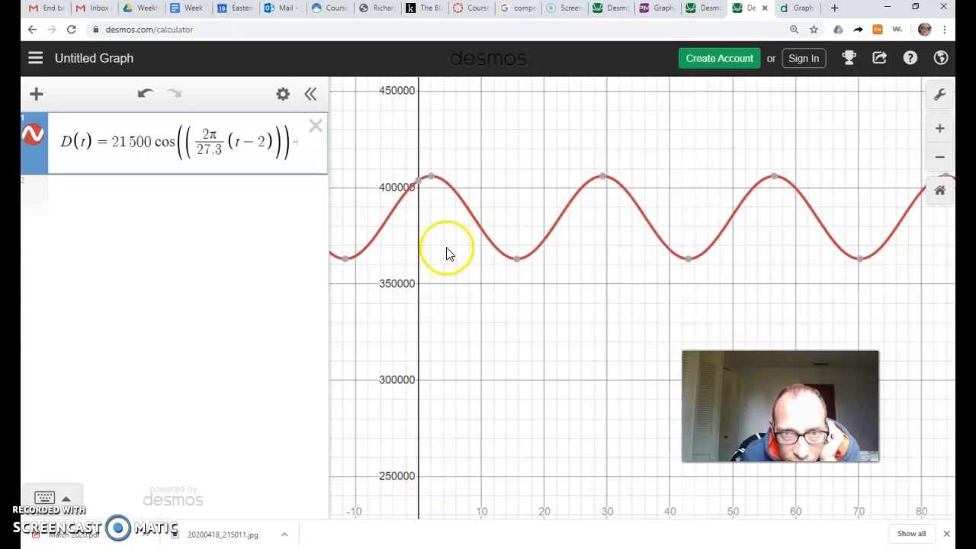
pyautogui.click(425, 179)
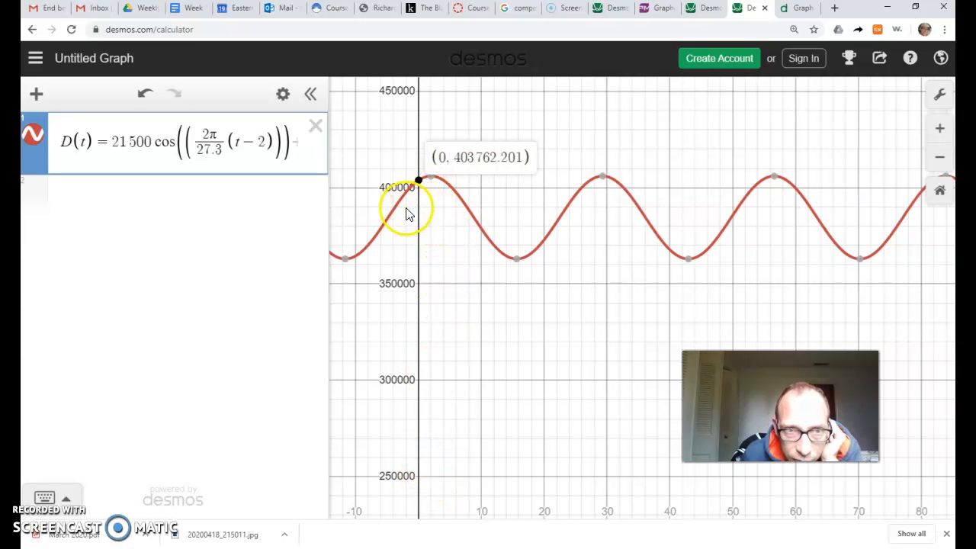
# Try adding the equation t = 1 below D(t) and read the warning on the function.
pyautogui.click(88, 219)
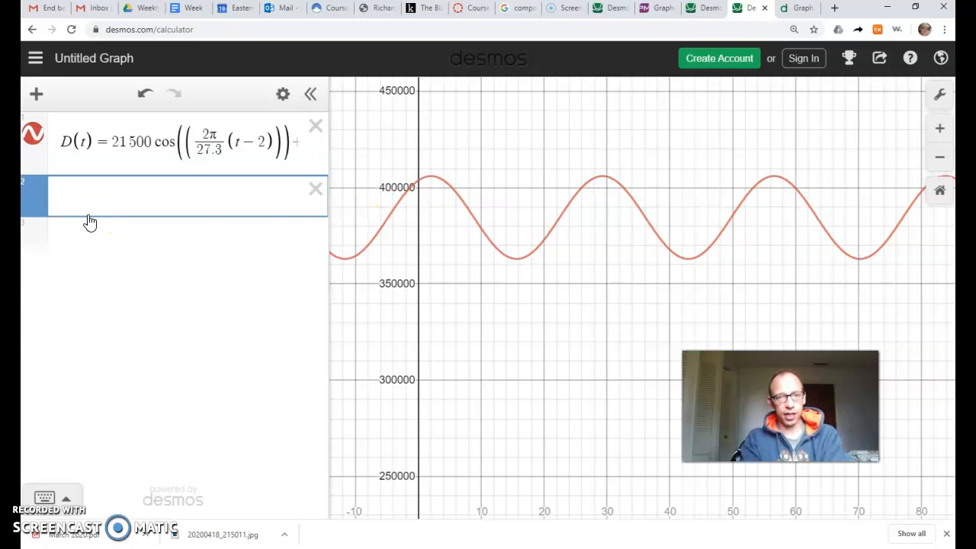
pyautogui.write('t = 1')
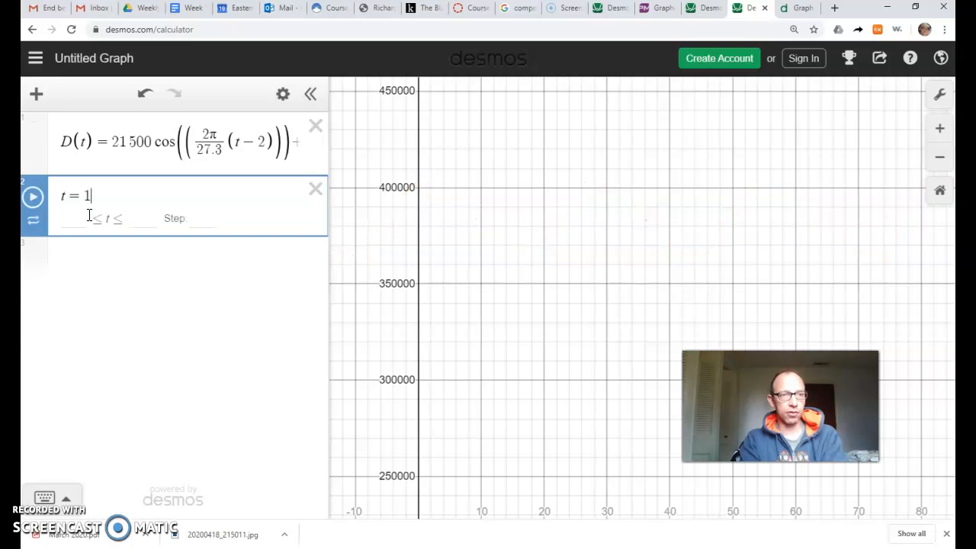
pyautogui.press('Return')
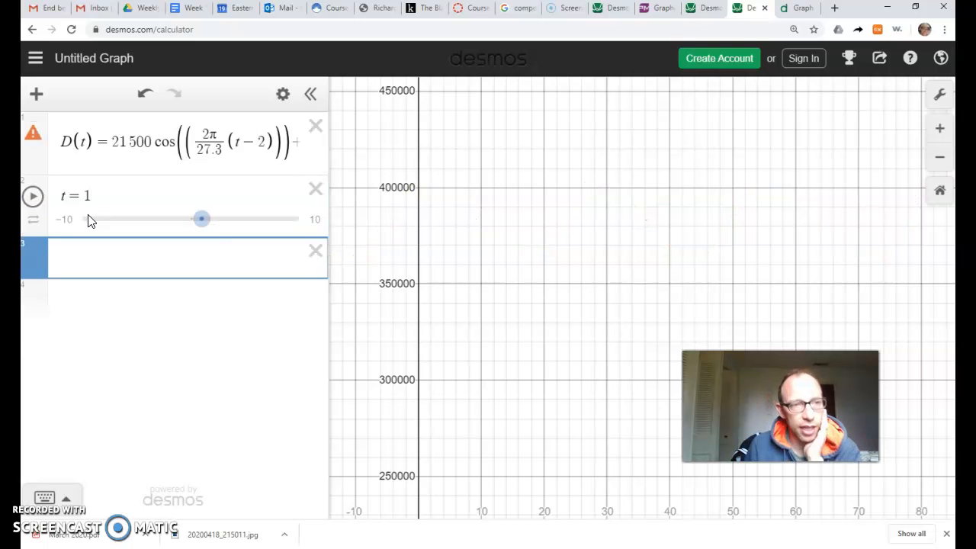
pyautogui.click(203, 221)
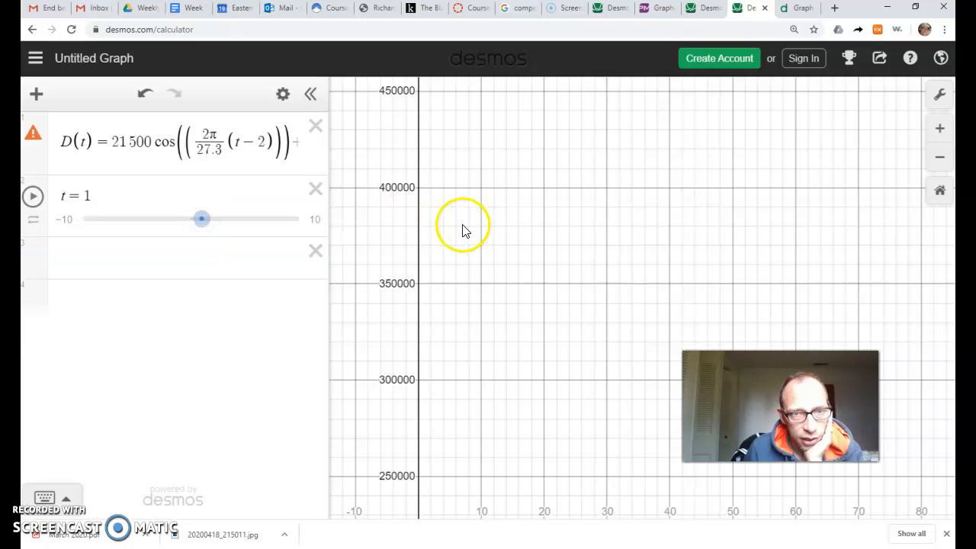
pyautogui.moveTo(42, 142)
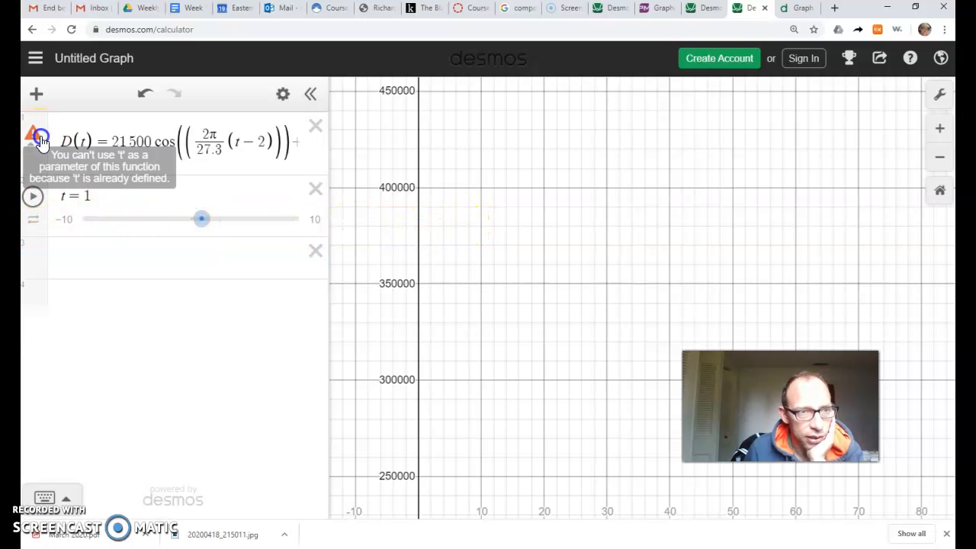
# Replace t with x in the second expression to draw the vertical line x = 1.
pyautogui.click(62, 191)
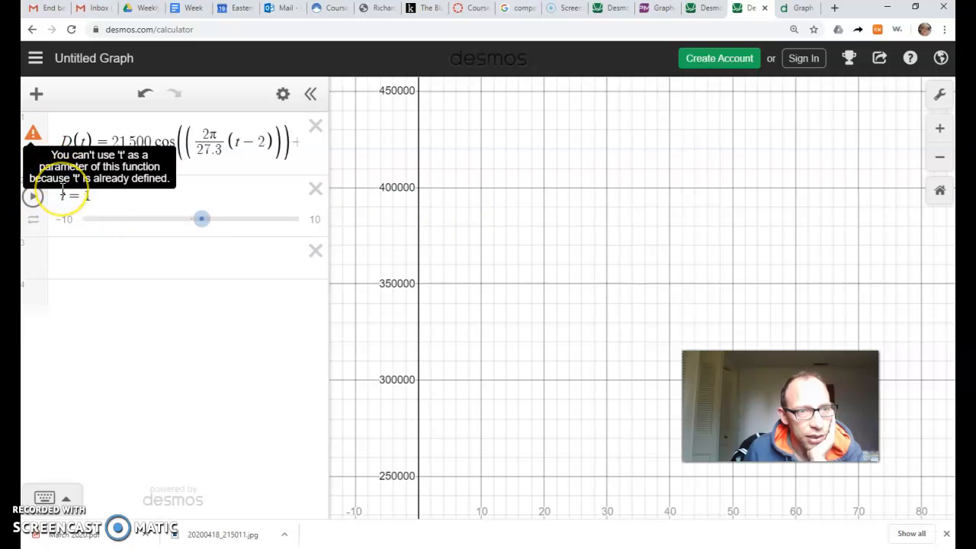
pyautogui.click(58, 196)
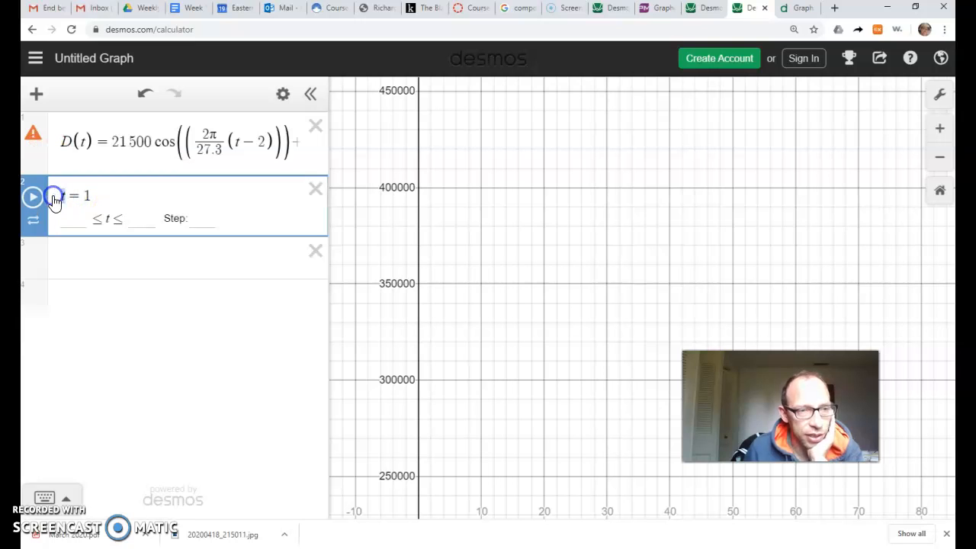
pyautogui.write('x')
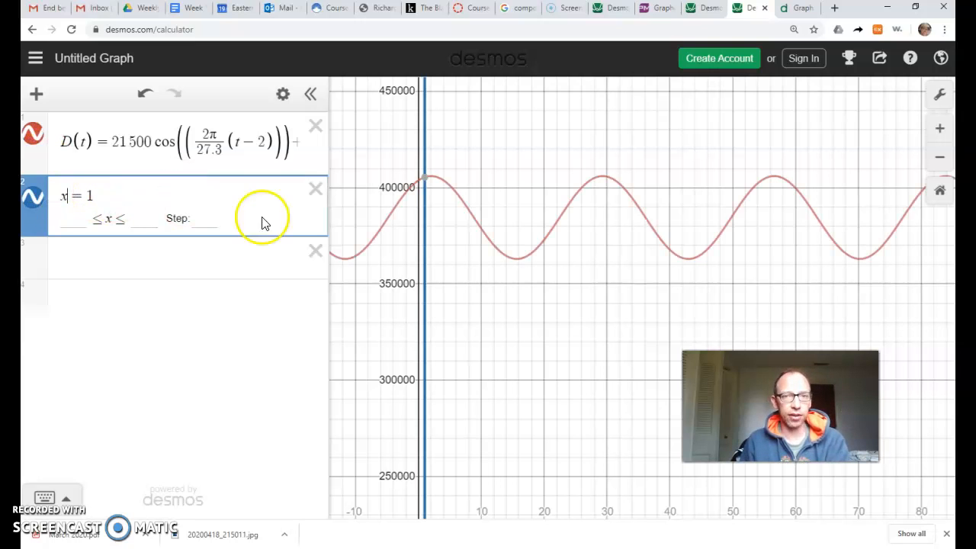
pyautogui.moveTo(426, 183)
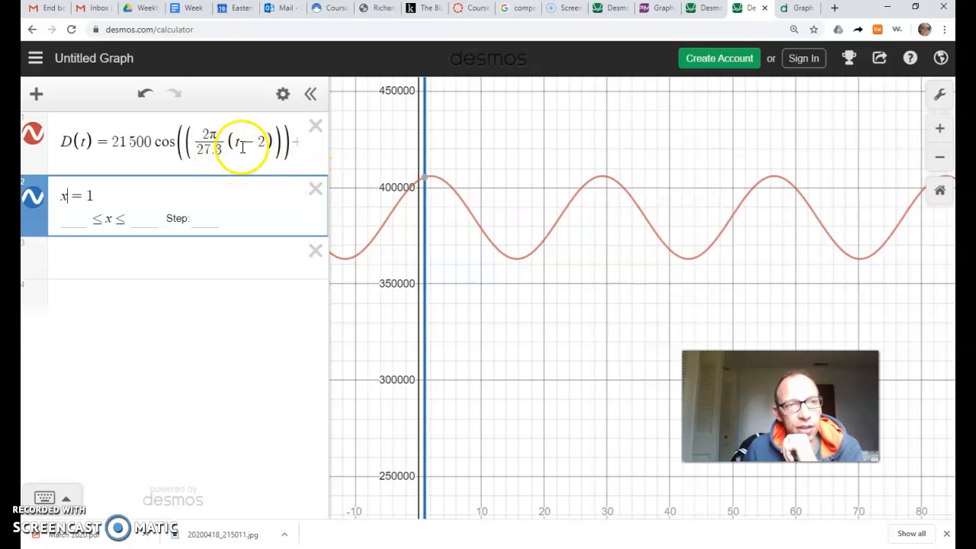
# Recheck the apogee date in the emailed problem and change the horizontal shift in D(t) to t − 1.
pyautogui.click(46, 8)
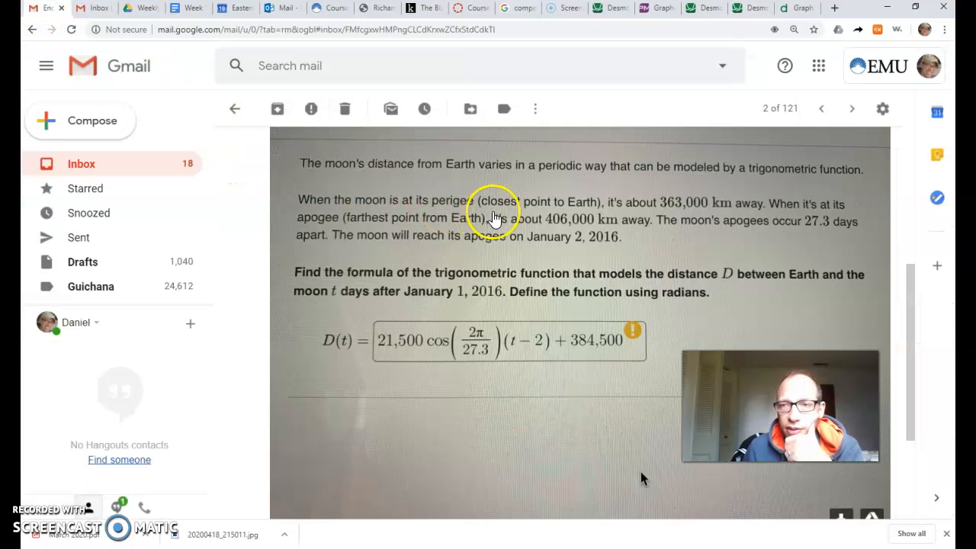
pyautogui.click(755, 14)
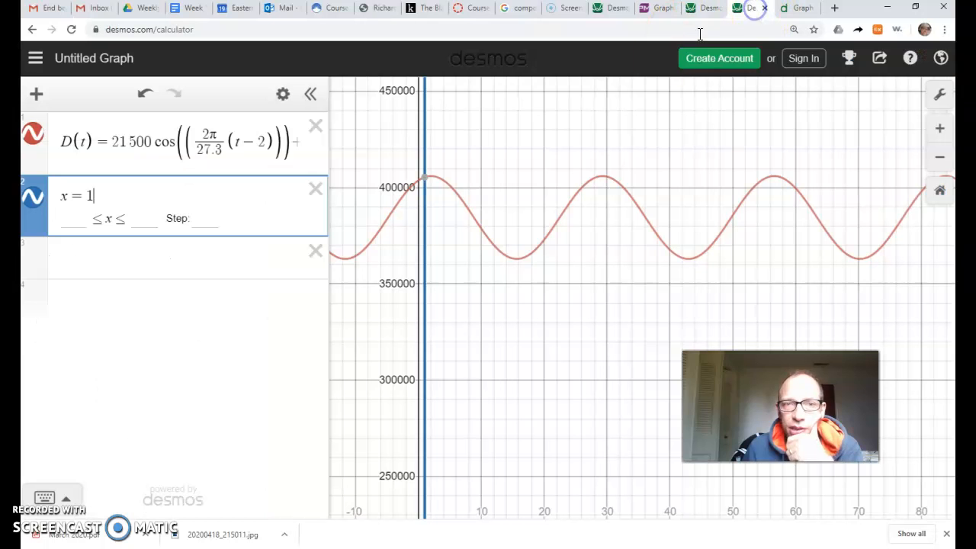
pyautogui.click(260, 141)
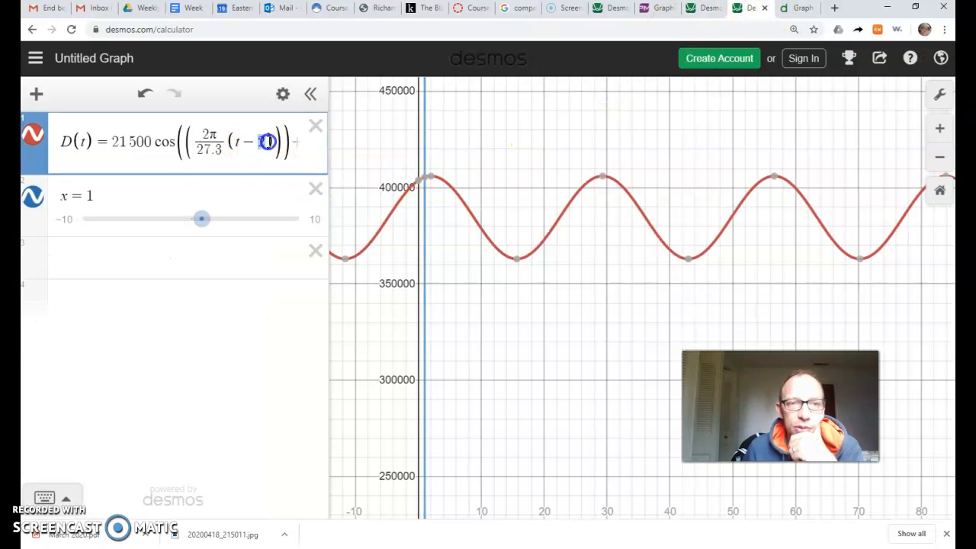
pyautogui.write('1')
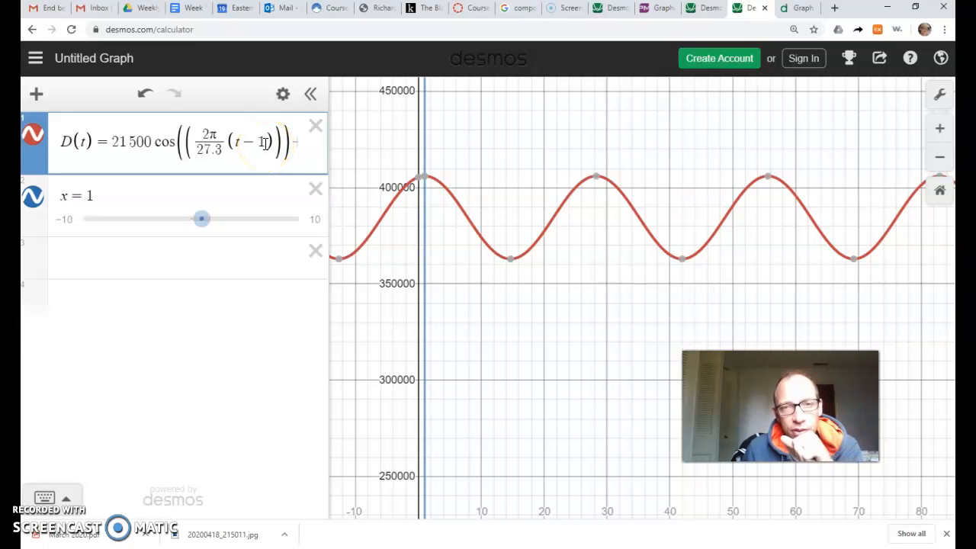
# Recheck the spacing between apogees in the emailed problem and add the vertical line x = 28.3 as a third expression in Desmos.
pyautogui.click(48, 8)
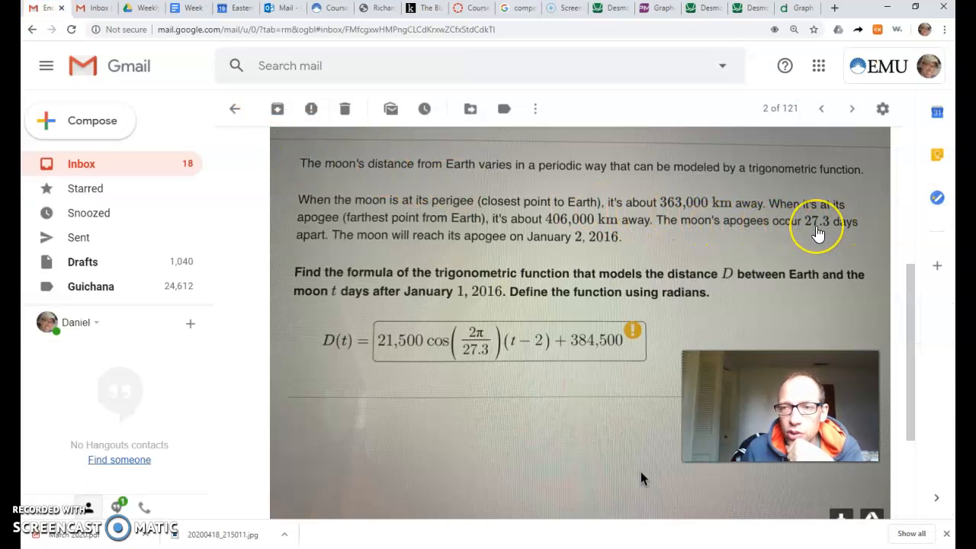
pyautogui.click(751, 7)
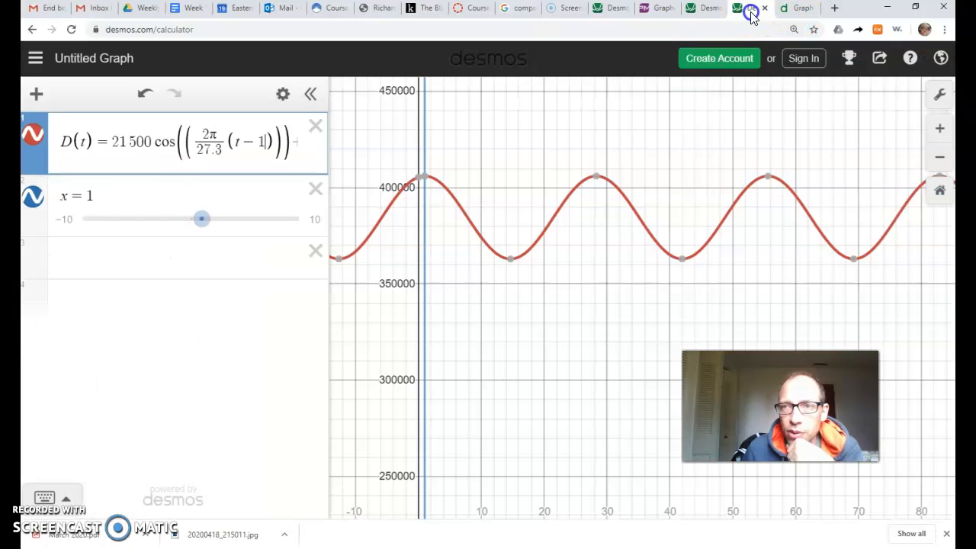
pyautogui.click(421, 180)
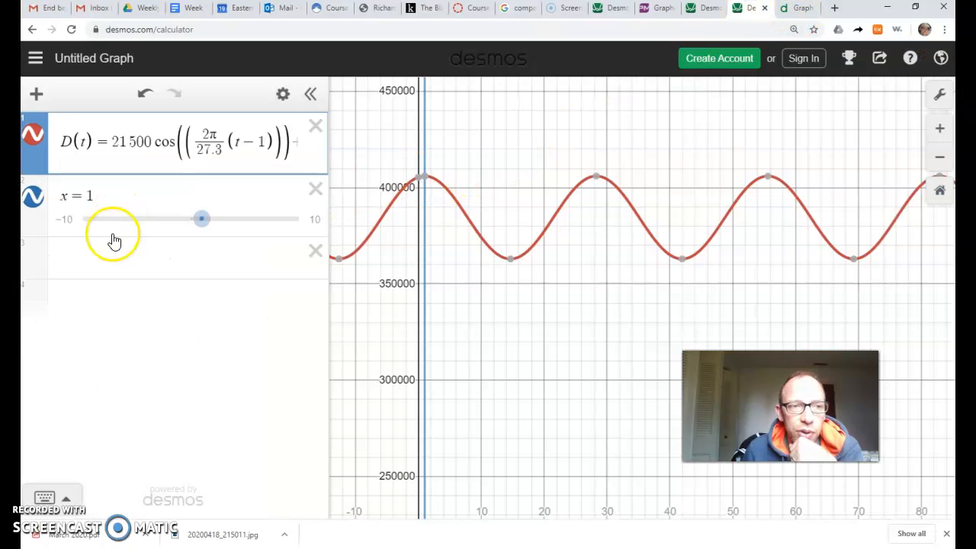
pyautogui.click(100, 264)
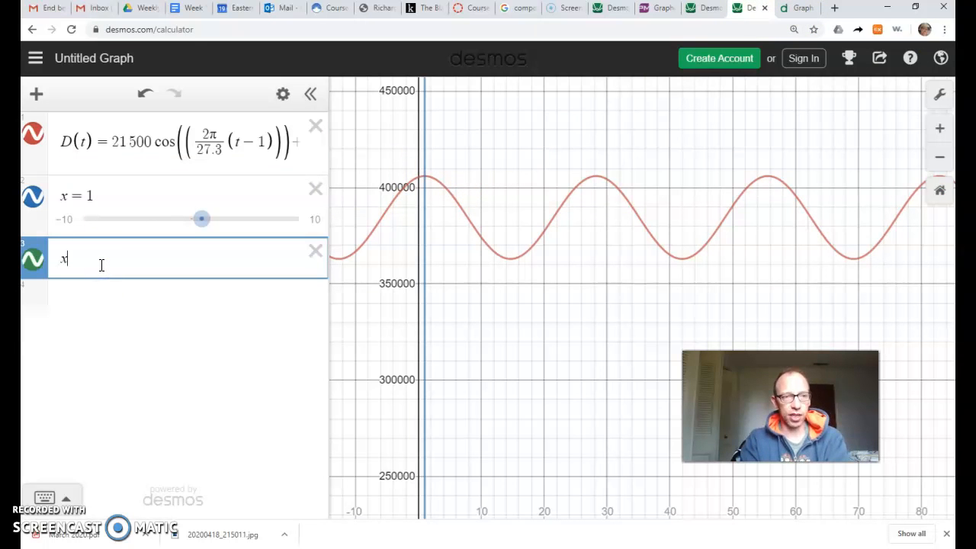
pyautogui.write('x = ')
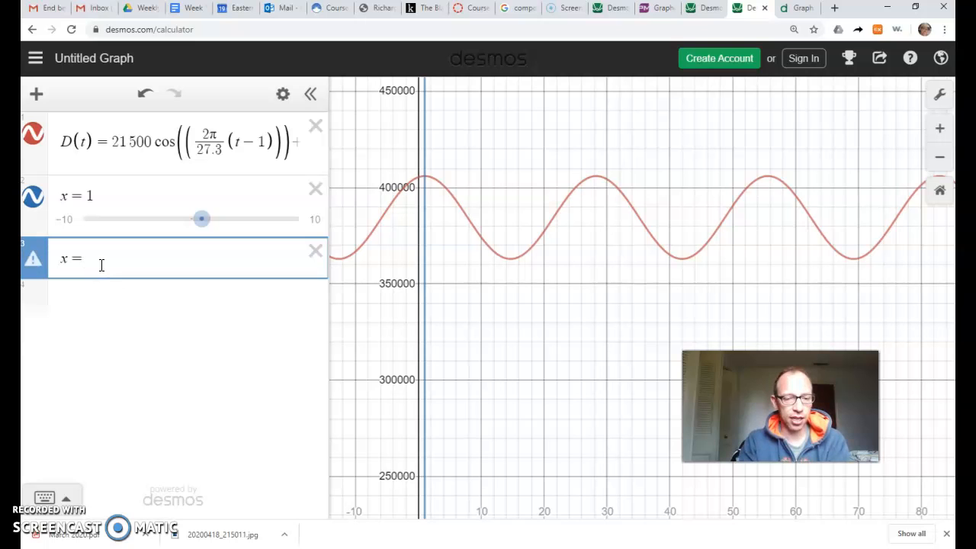
pyautogui.write('28.3')
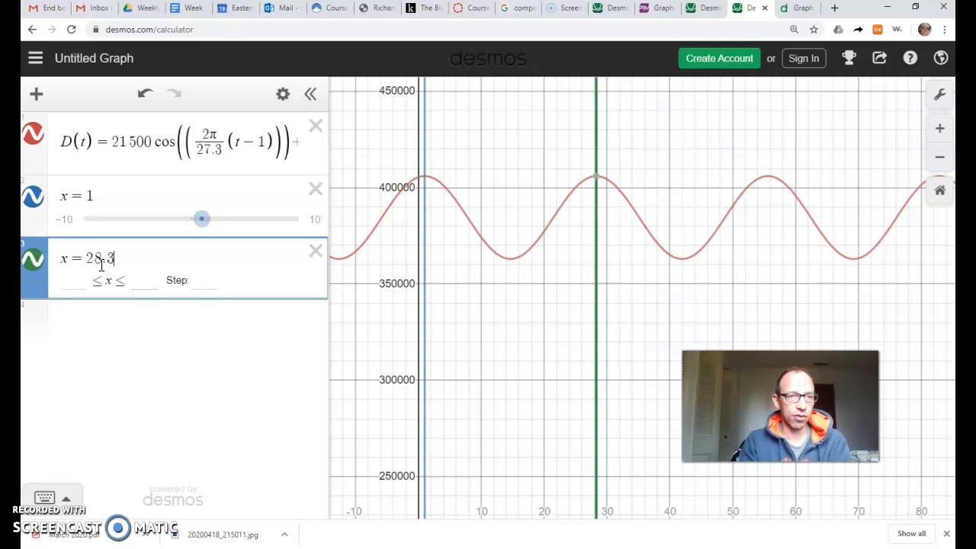
pyautogui.press('Return')
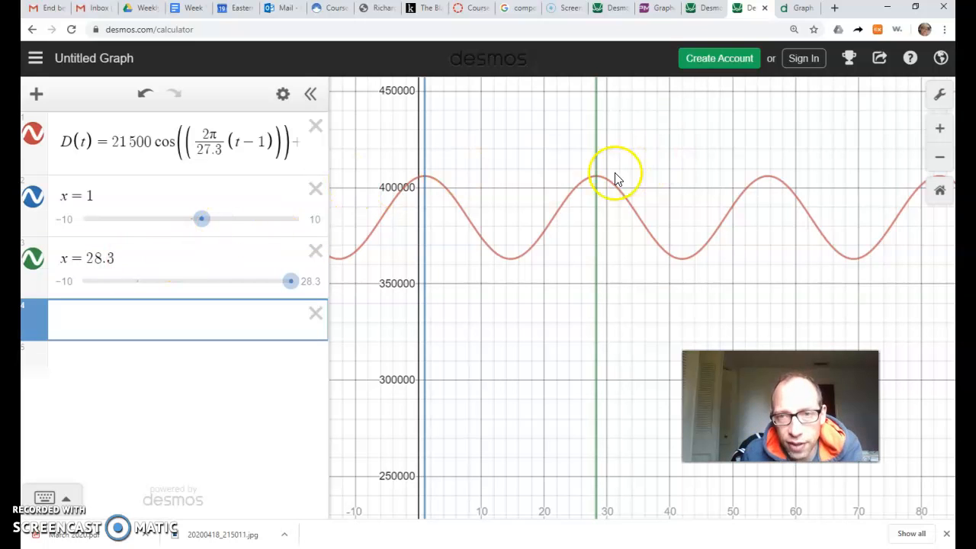
# Check the D(t) curve's peaks at both vertical lines, then compare with the emailed problem and the earlier Desmos graph.
pyautogui.click(594, 177)
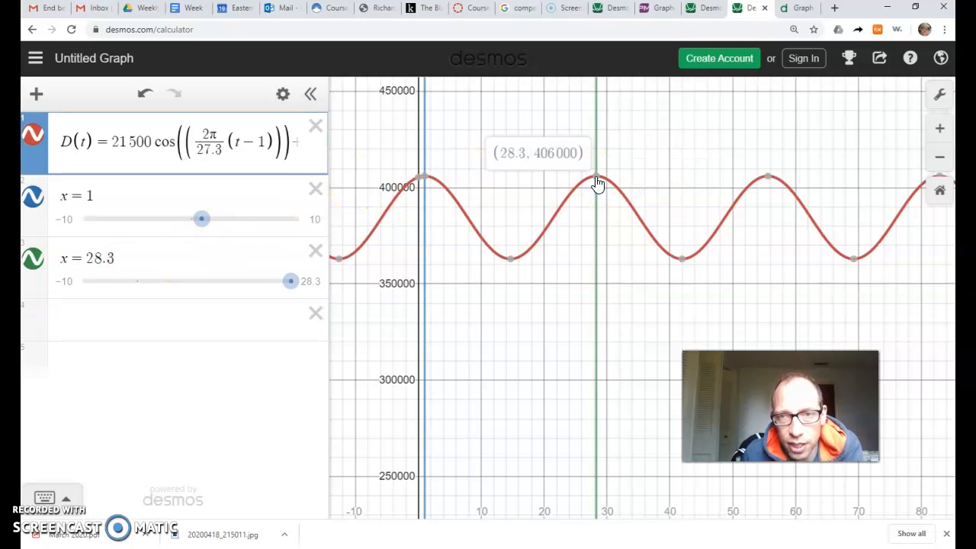
pyautogui.click(425, 180)
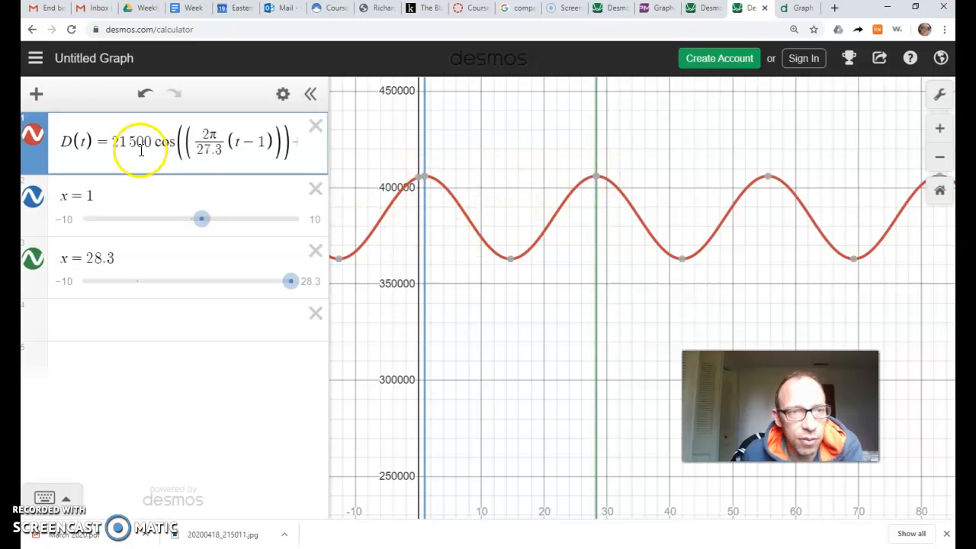
pyautogui.click(46, 7)
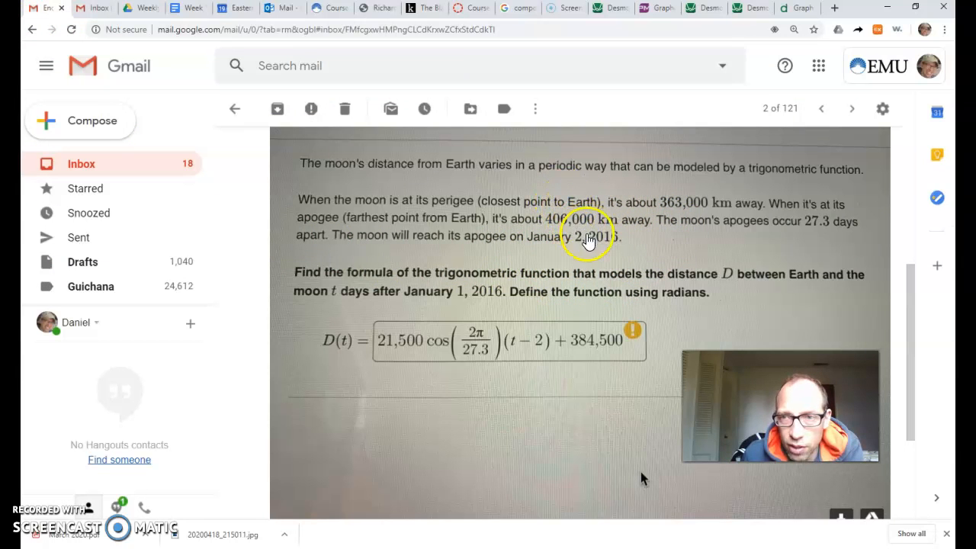
pyautogui.click(703, 11)
pyautogui.click(266, 152)
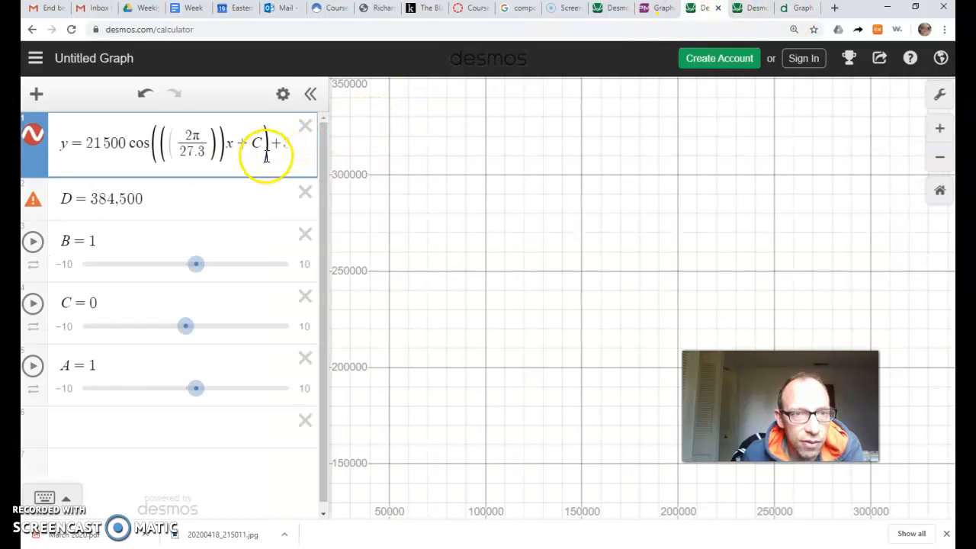
pyautogui.click(747, 9)
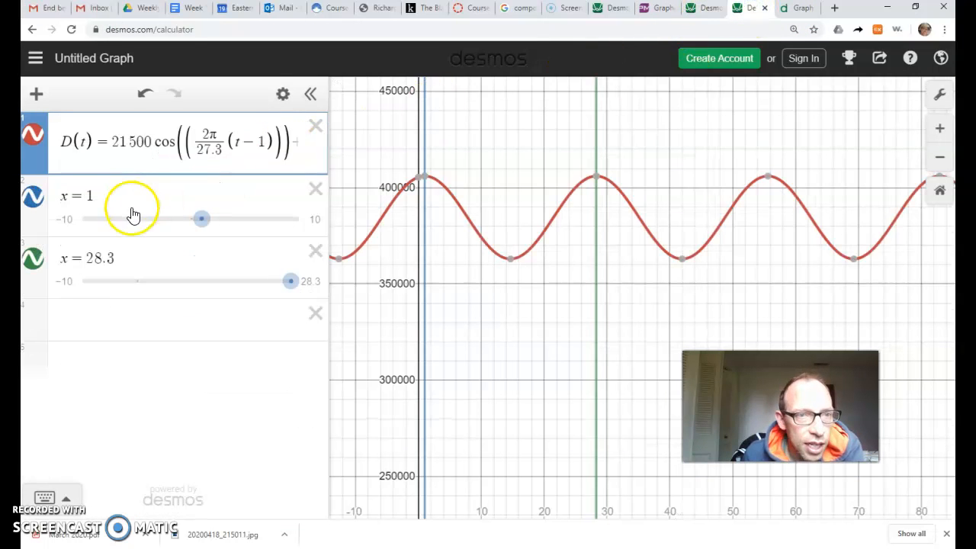
# Widen the expression list to show the full D(t) formula and move the vertical lines to x = 6 and x = 24.7.
pyautogui.moveTo(330, 151); pyautogui.dragTo(407, 150)
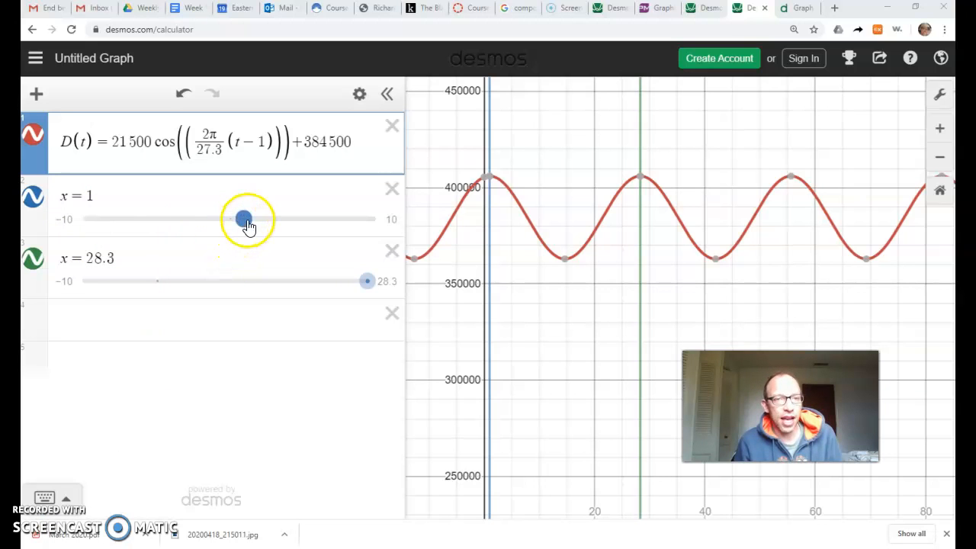
pyautogui.moveTo(246, 225); pyautogui.dragTo(322, 227)
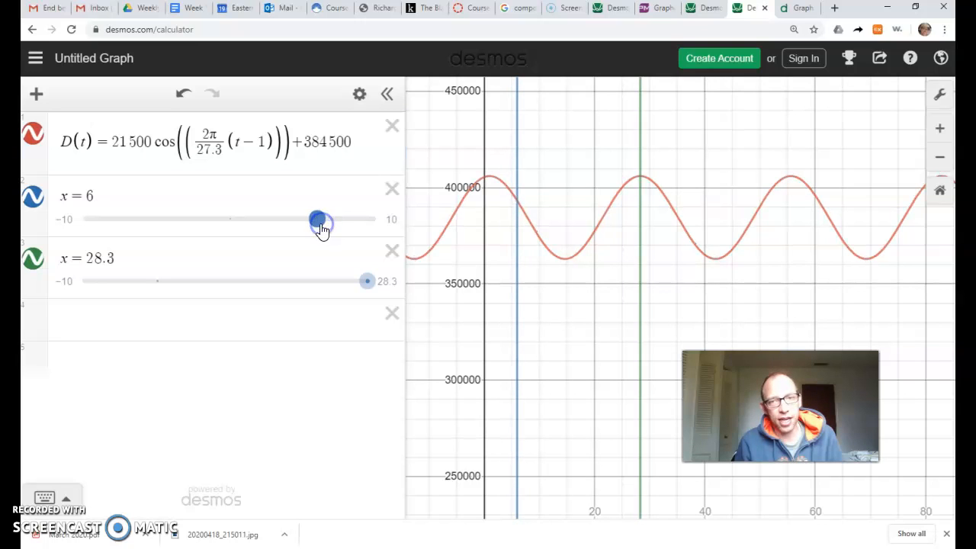
pyautogui.click(518, 200)
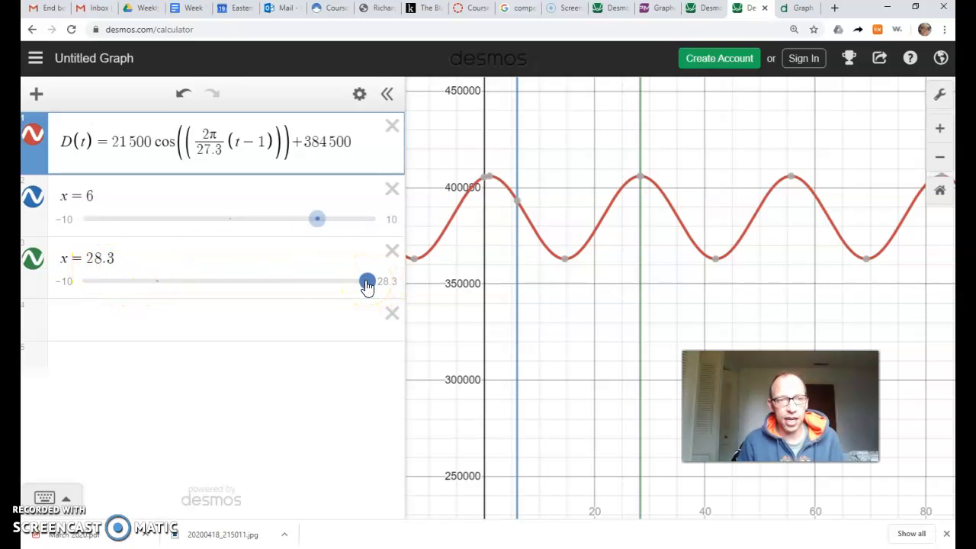
pyautogui.moveTo(367, 285); pyautogui.dragTo(339, 280)
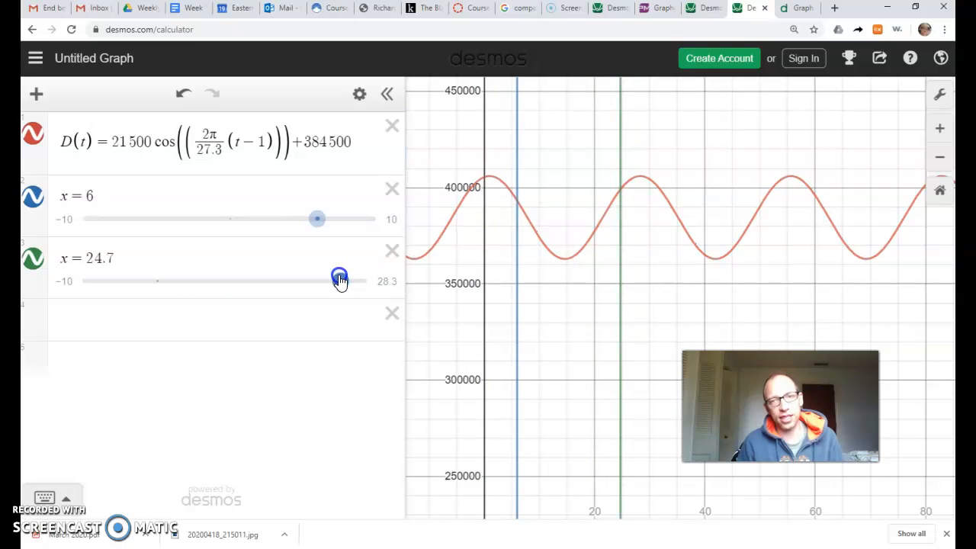